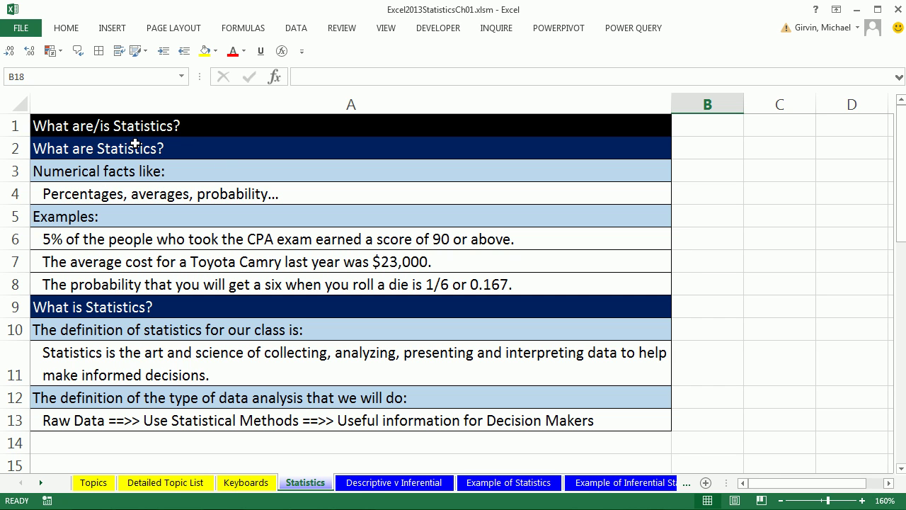
Examine the notes on the Statistics and Descriptive v Inferential sheets, and open the Example of Statistics sheet
click(205, 147)
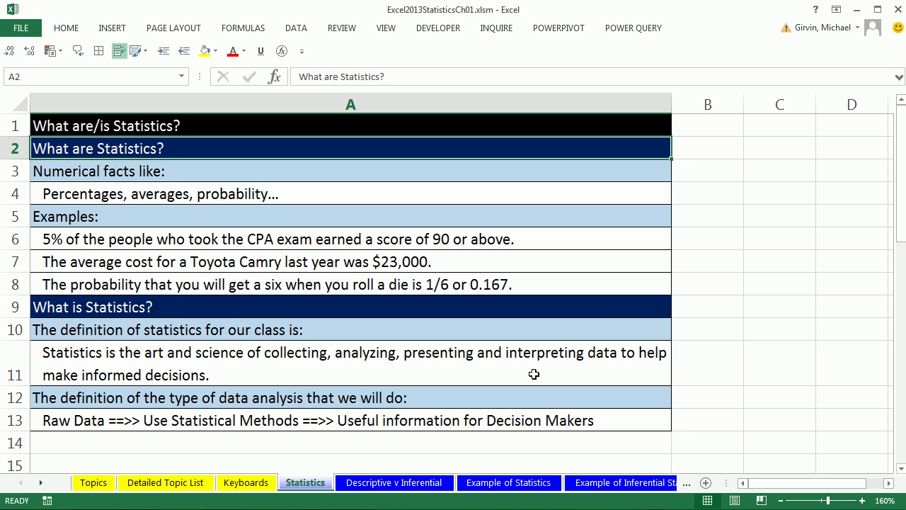
click(411, 484)
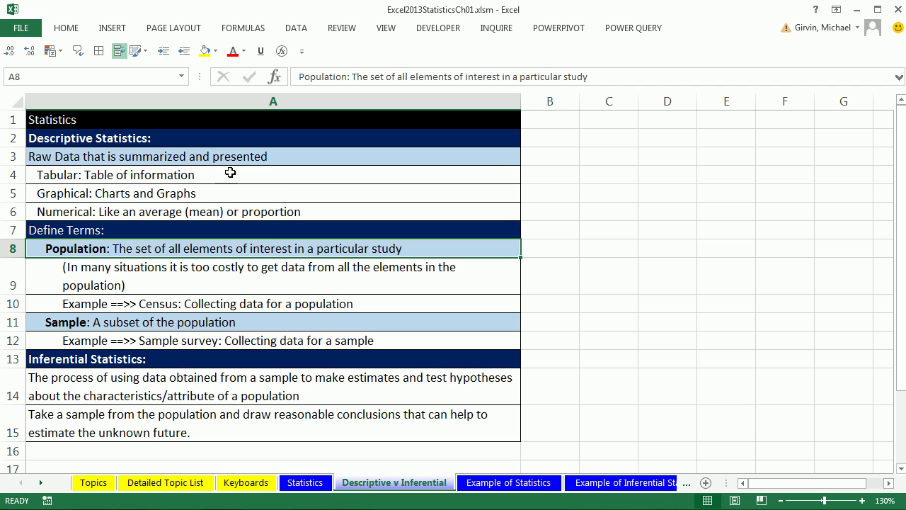
click(192, 179)
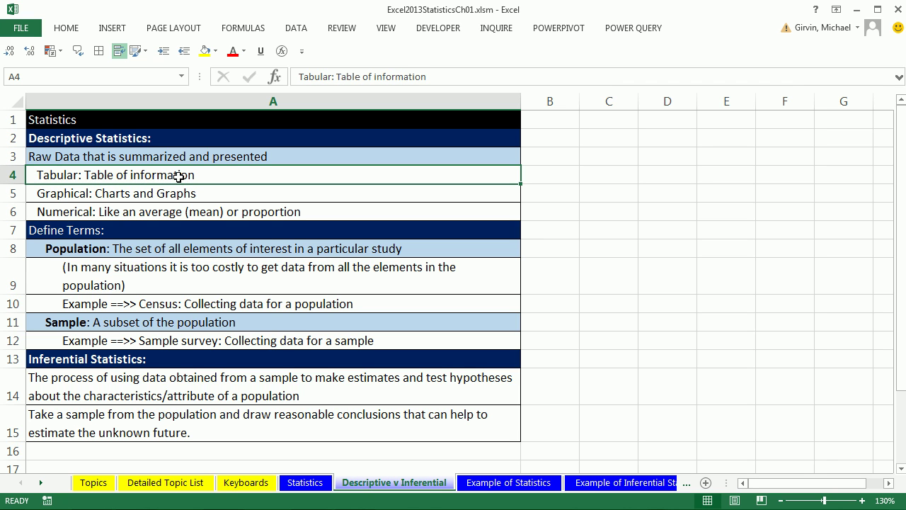
click(186, 193)
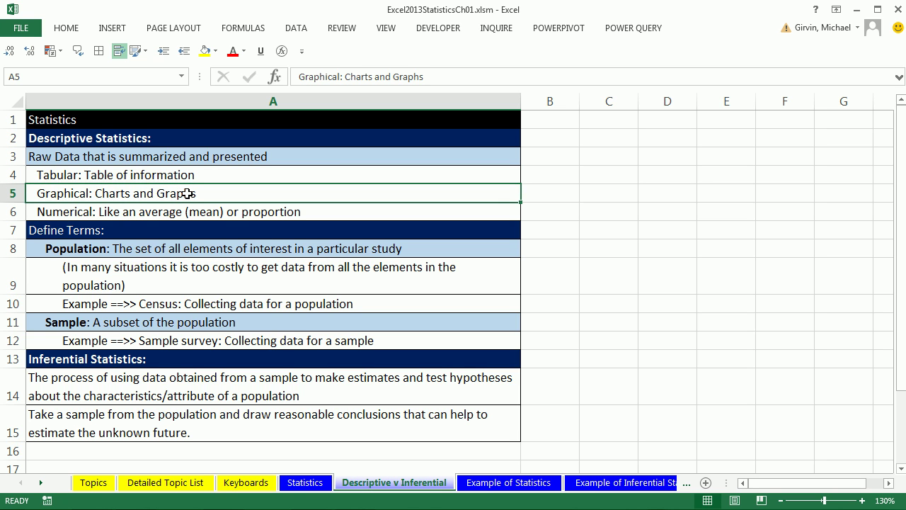
click(199, 212)
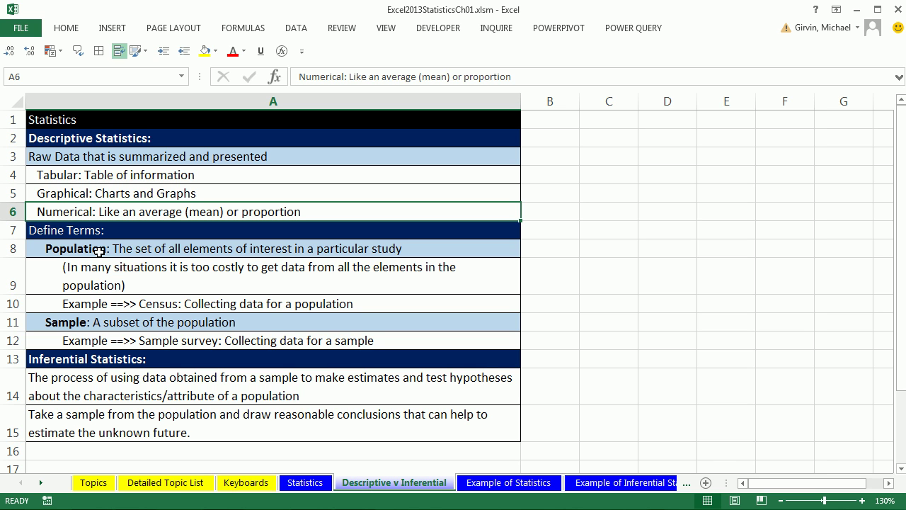
click(149, 364)
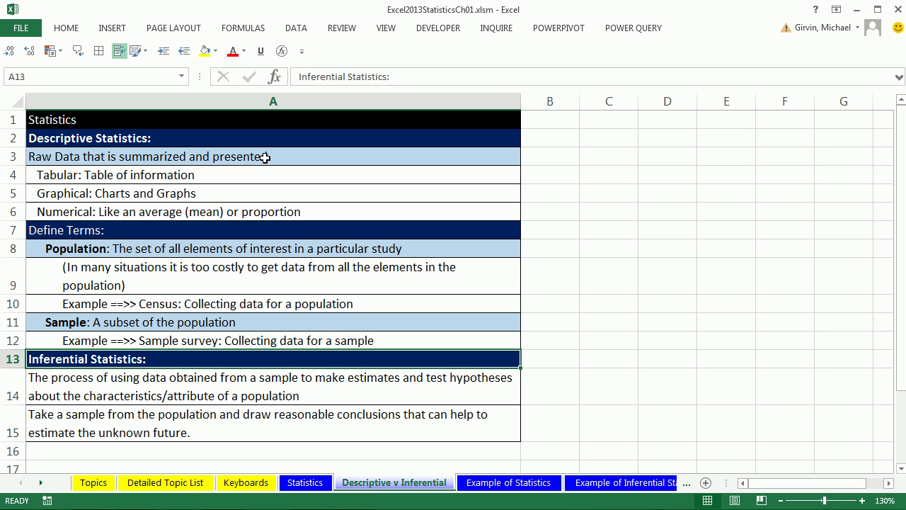
click(320, 483)
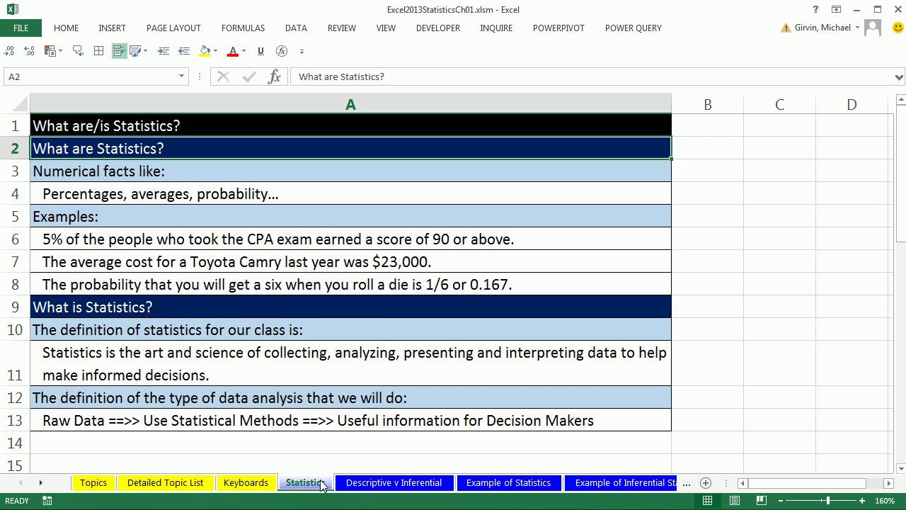
click(524, 485)
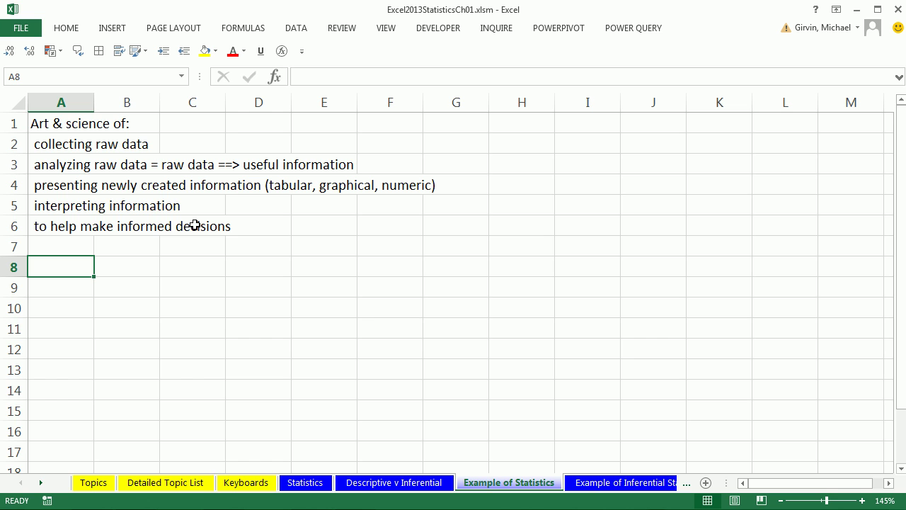
Switch to the Chrome browser, search Google for "yahoo historical stock prices" and open the Yahoo Finance home page result
key(alt+Tab)
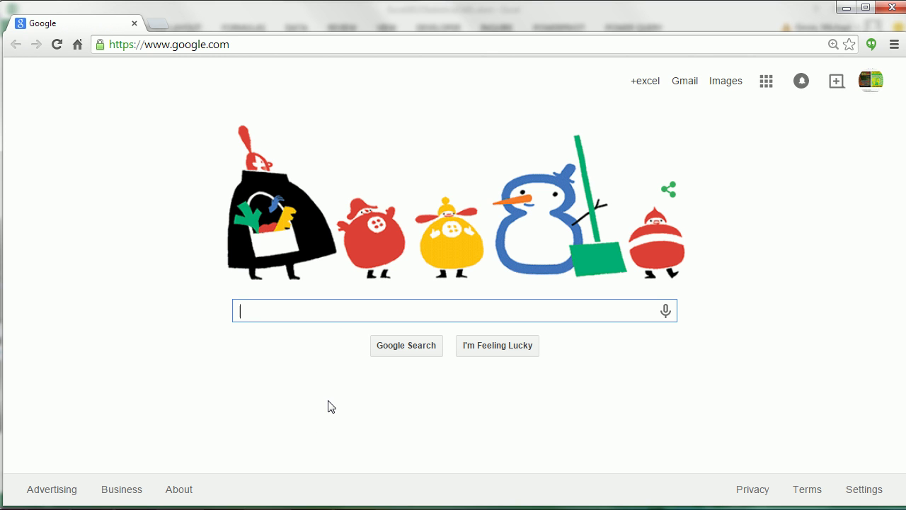
text(yahoo h)
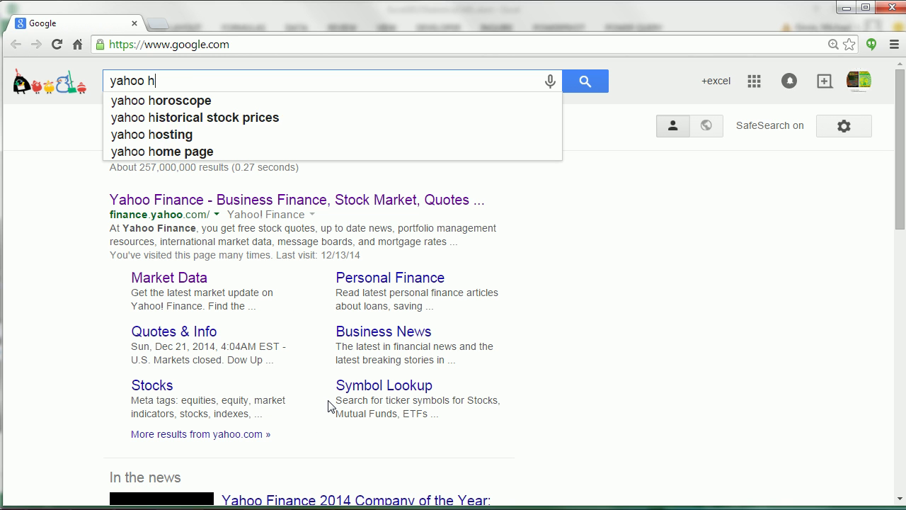
text(ist)
key(Tab)
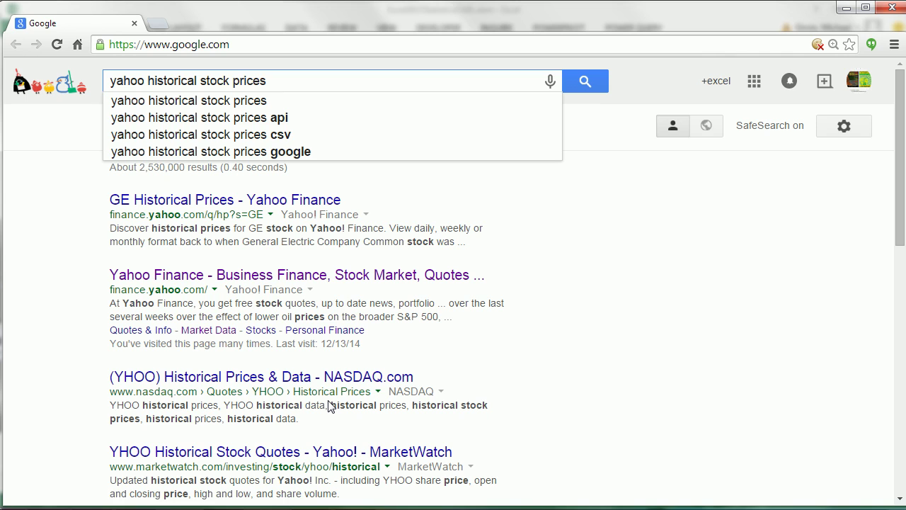
key(Return)
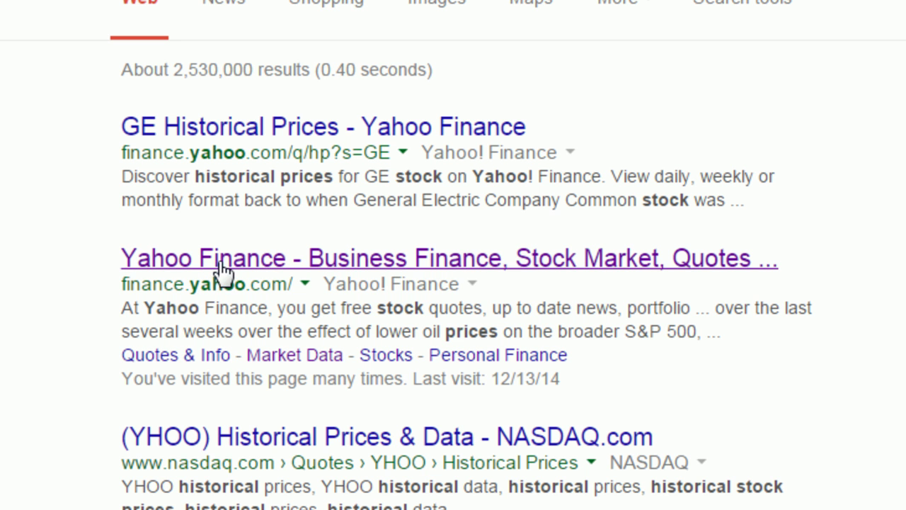
click(223, 271)
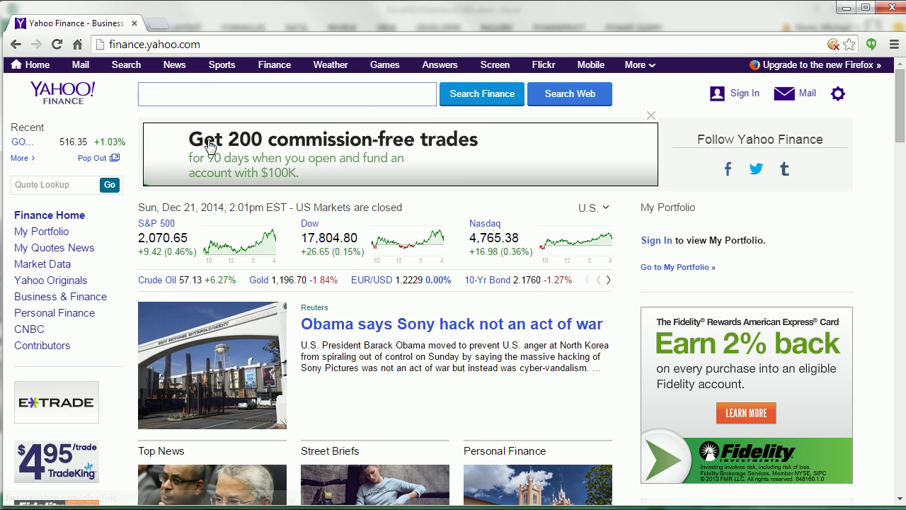
Look up the Yahoo stock on Yahoo Finance and open its historical prices table
click(190, 93)
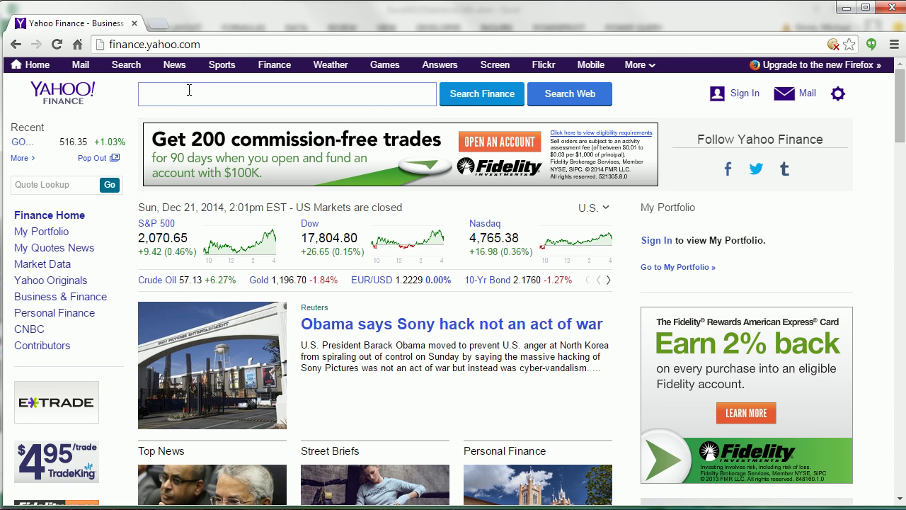
text(yahoo)
key(Return)
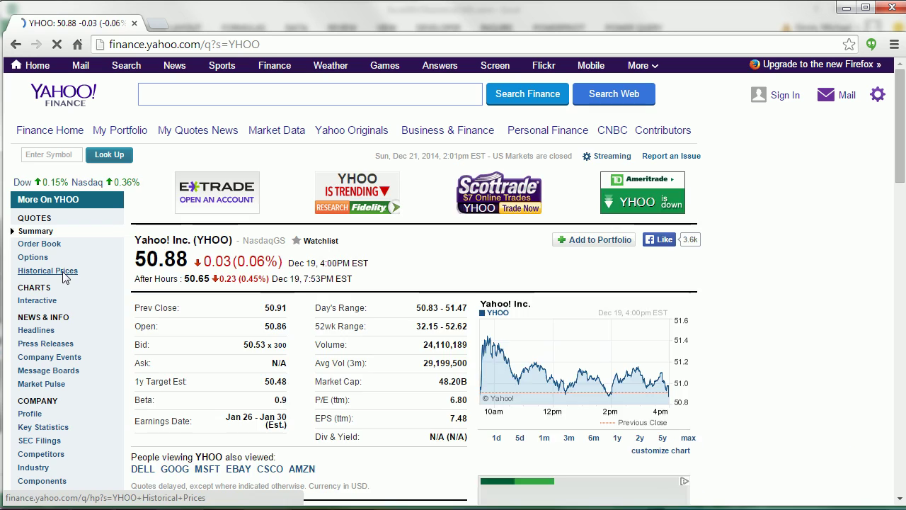
click(157, 266)
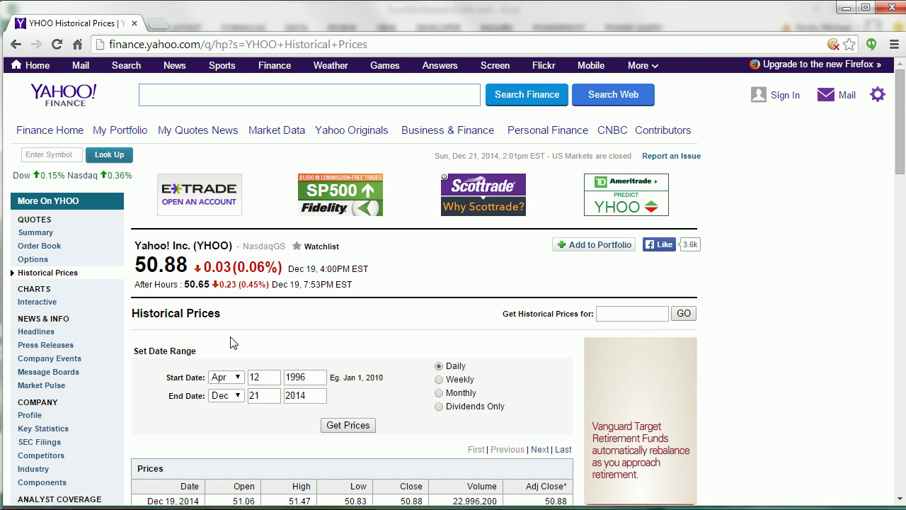
scroll(354, 354, down, 2)
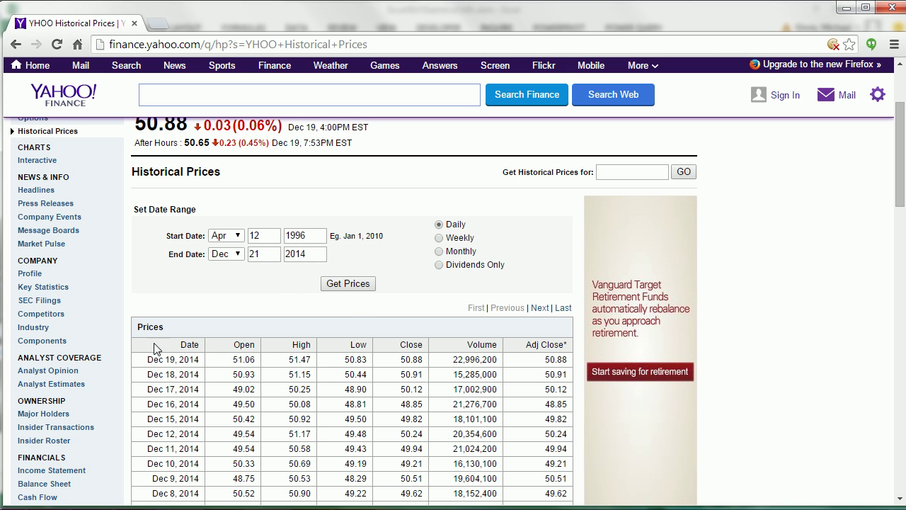
Try copying the price table's header and the Dec 19 to Dec 10, 2014 rows into cell A8 of the Excel sheet, and undo the paste
drag(146, 348, 565, 464)
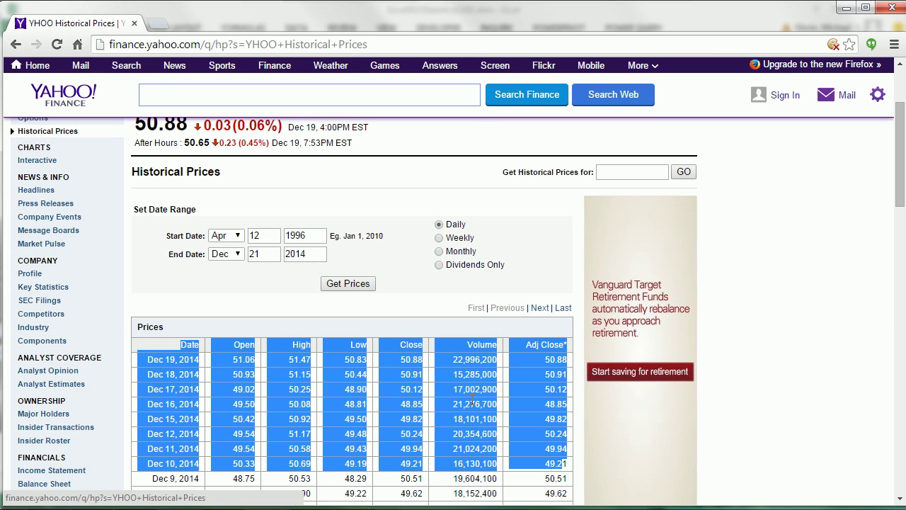
key(ctrl+c)
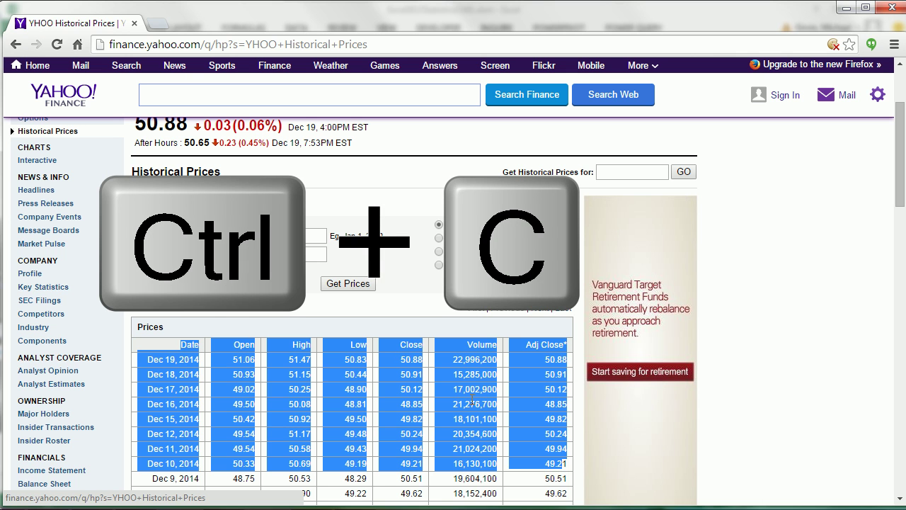
key(alt+Tab)
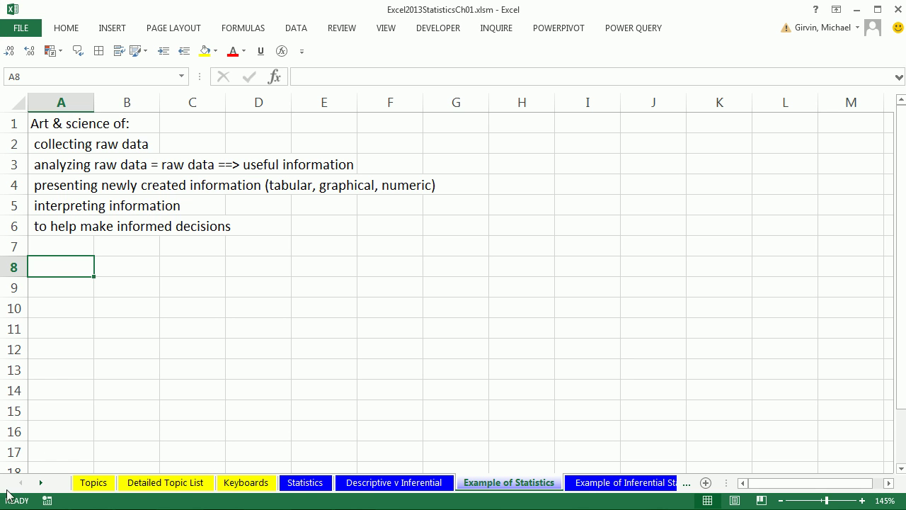
key(ctrl+v)
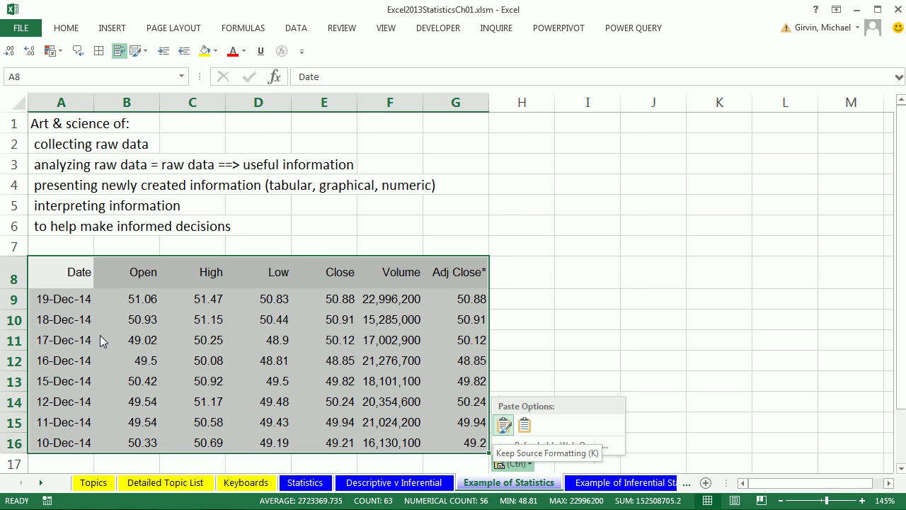
key(ctrl+z)
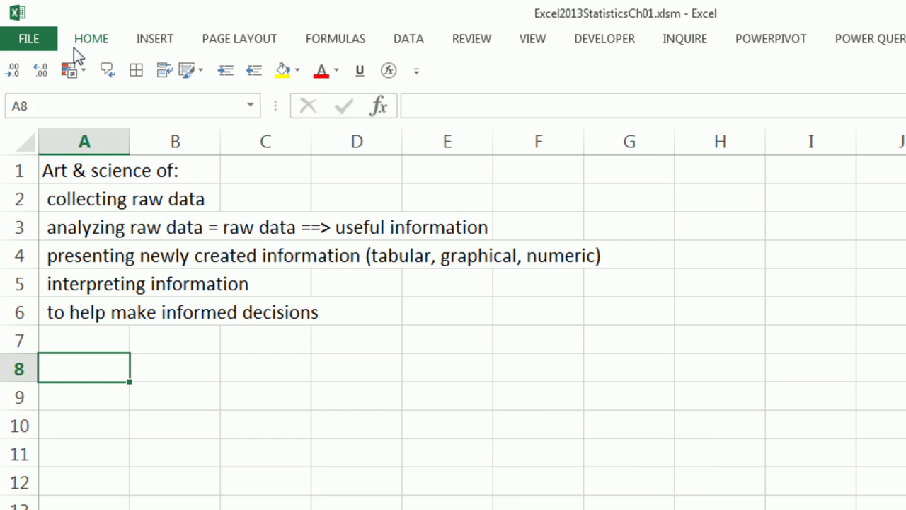
Try pasting the copied prices at cell A8 as Text with Paste Special, and undo the paste
click(107, 51)
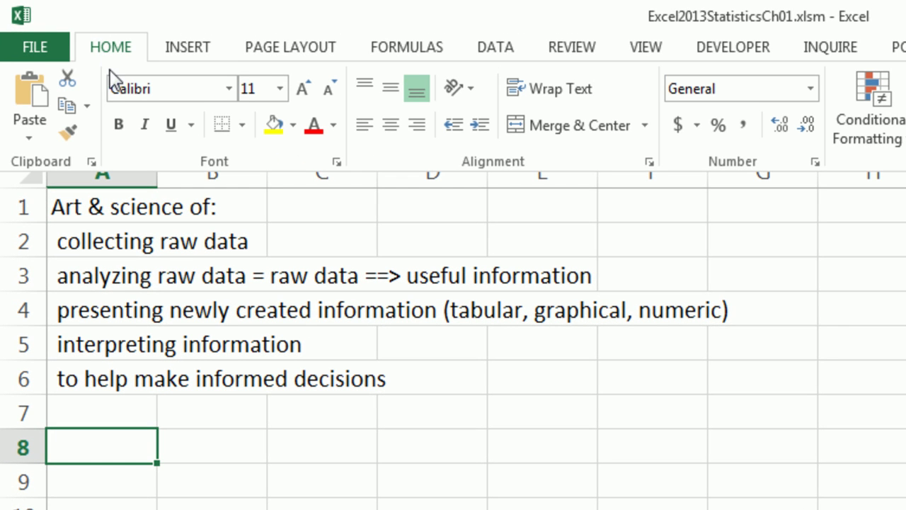
click(26, 140)
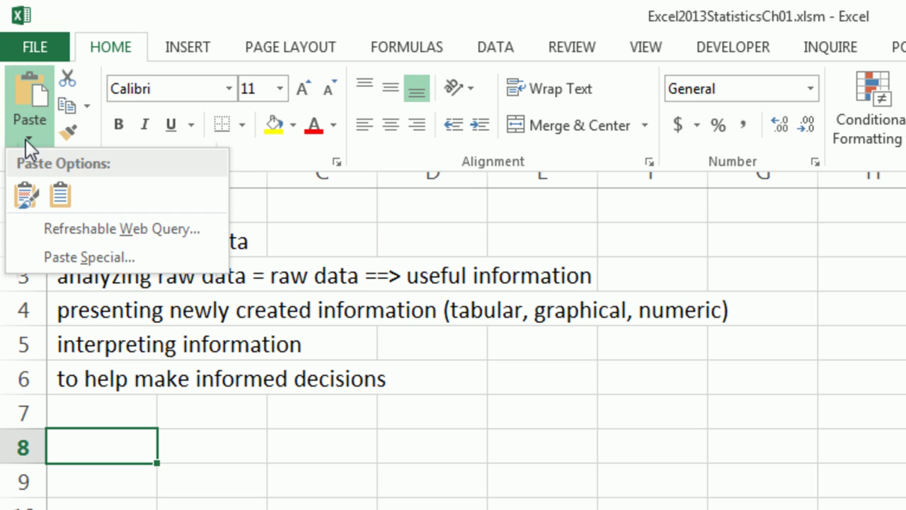
click(100, 256)
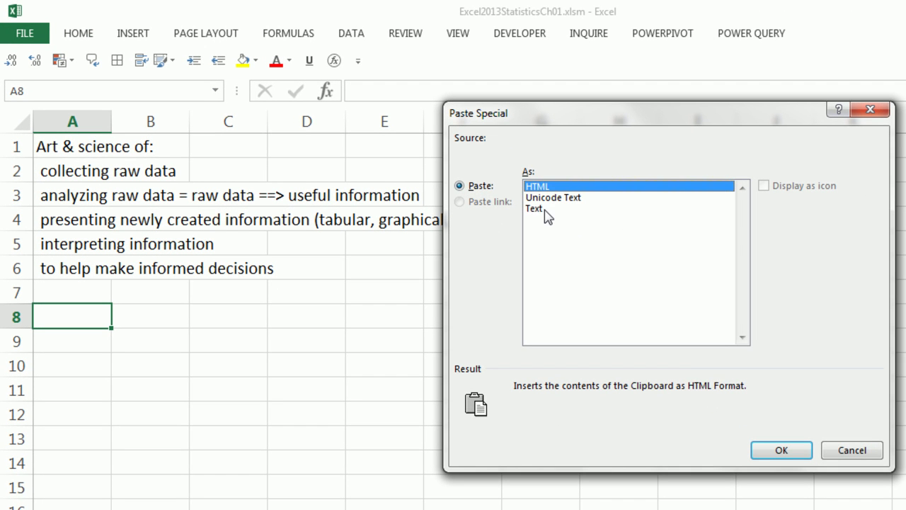
click(544, 208)
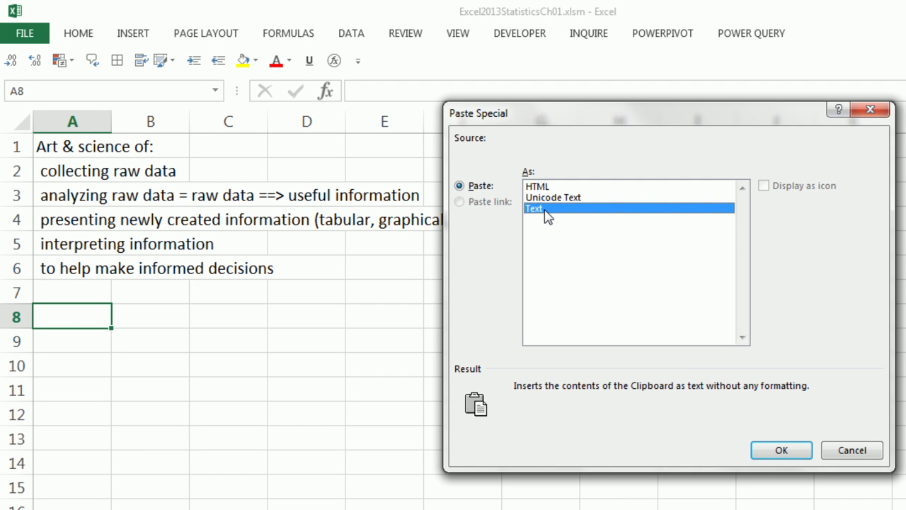
click(775, 450)
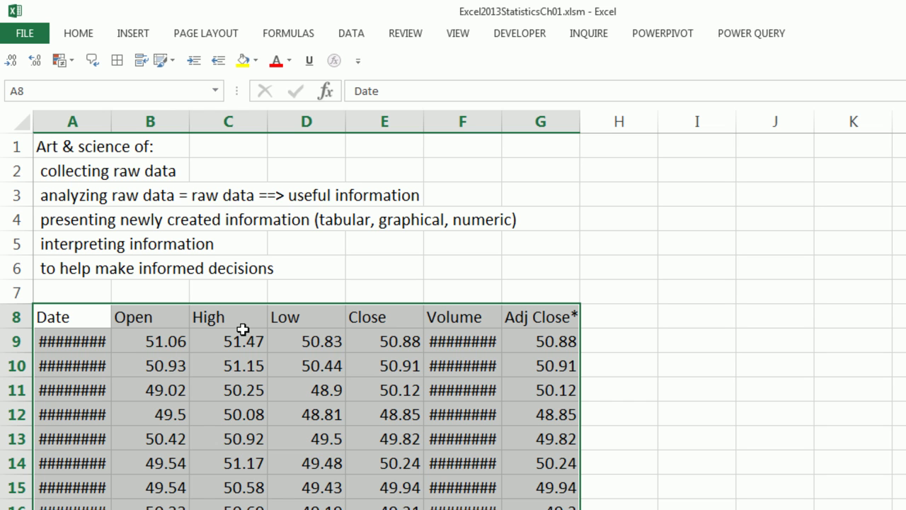
key(ctrl+z)
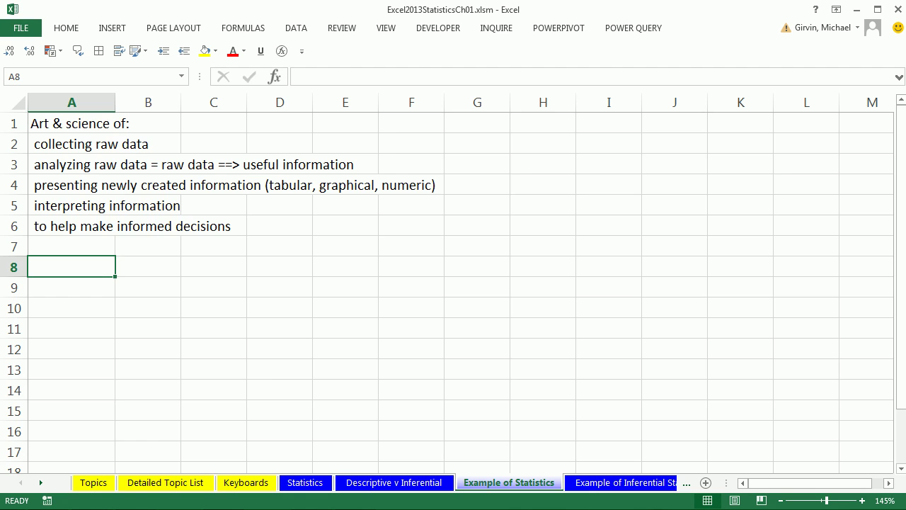
Switch to Chrome and download the historical prices to a spreadsheet, saving the CSV file as YahooStockData in the Busn210-Excel2013 folder
key(alt+Tab)
scroll(319, 333, down, 3)
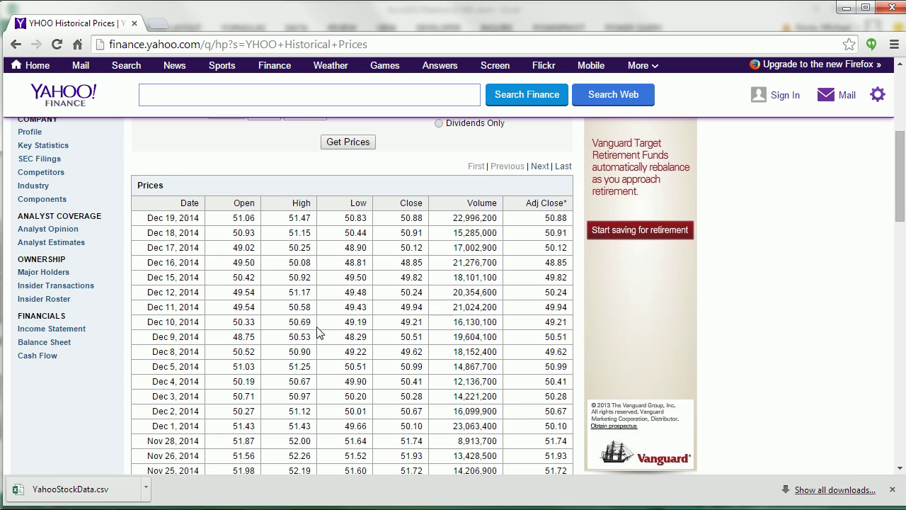
scroll(318, 333, down, 15)
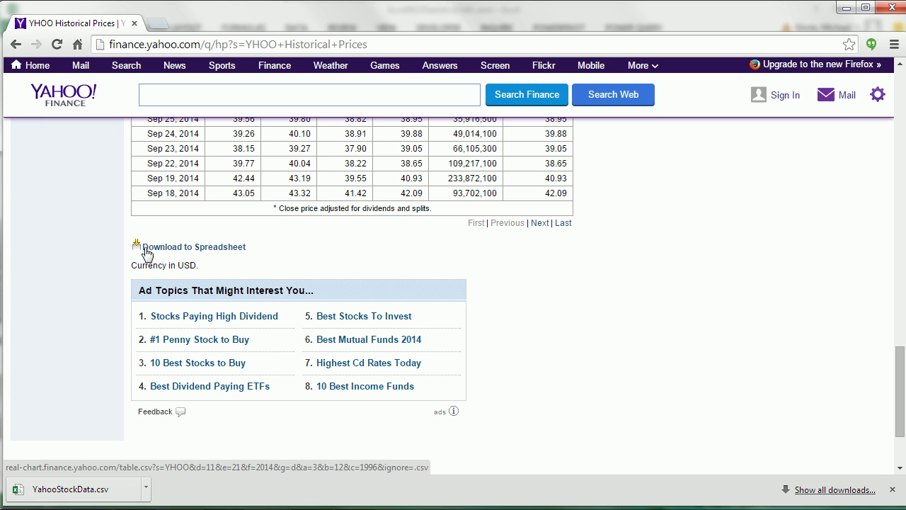
click(182, 248)
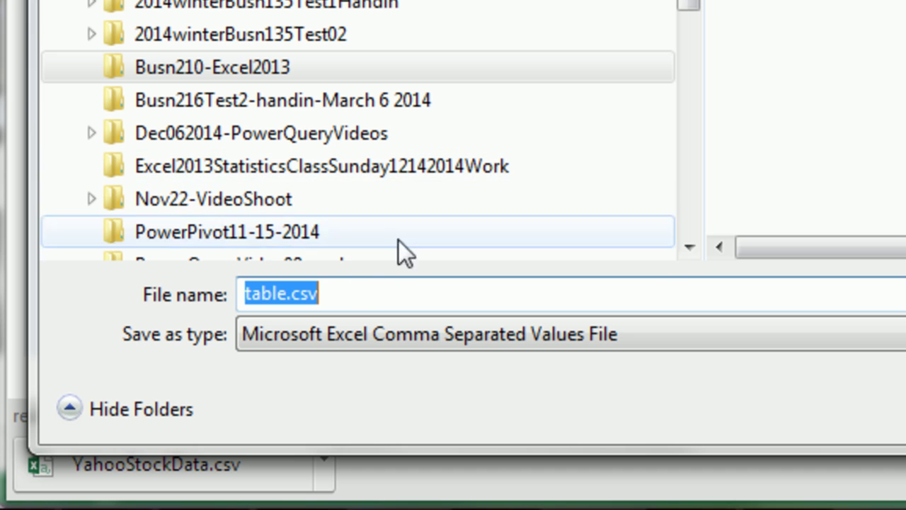
click(264, 81)
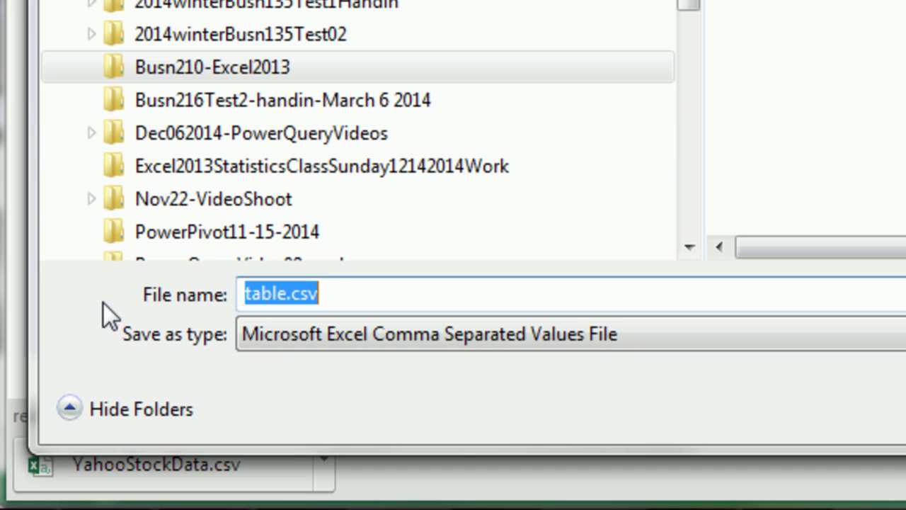
key(ctrl+v)
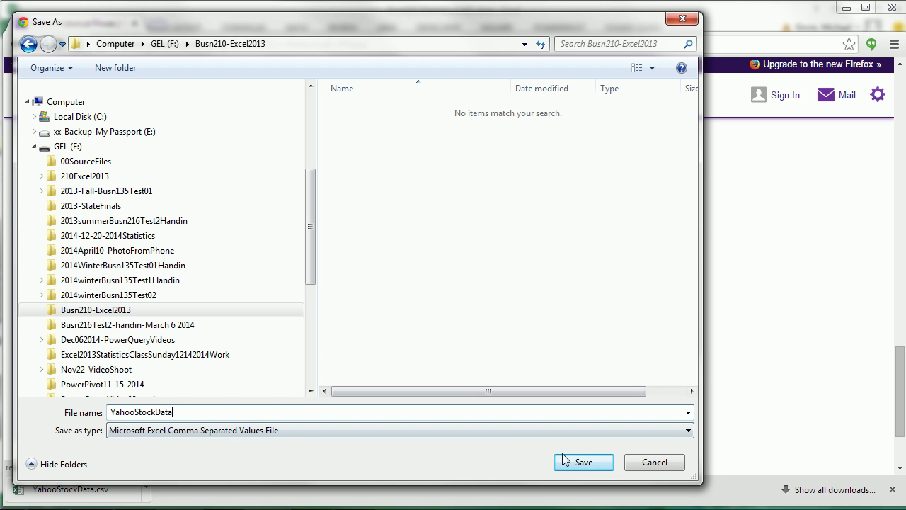
click(597, 464)
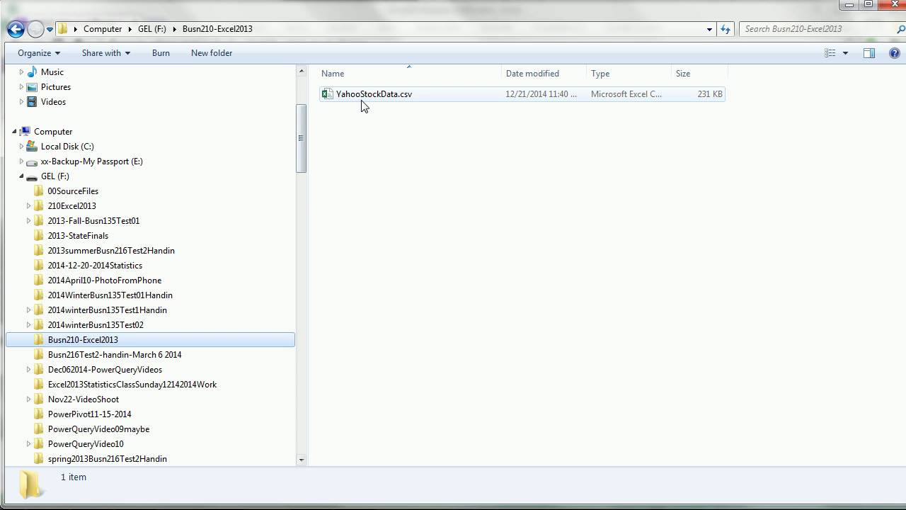
Open the downloaded YahooStockData.csv from the Busn210-Excel2013 folder in Excel
click(361, 99)
double_click(361, 99)
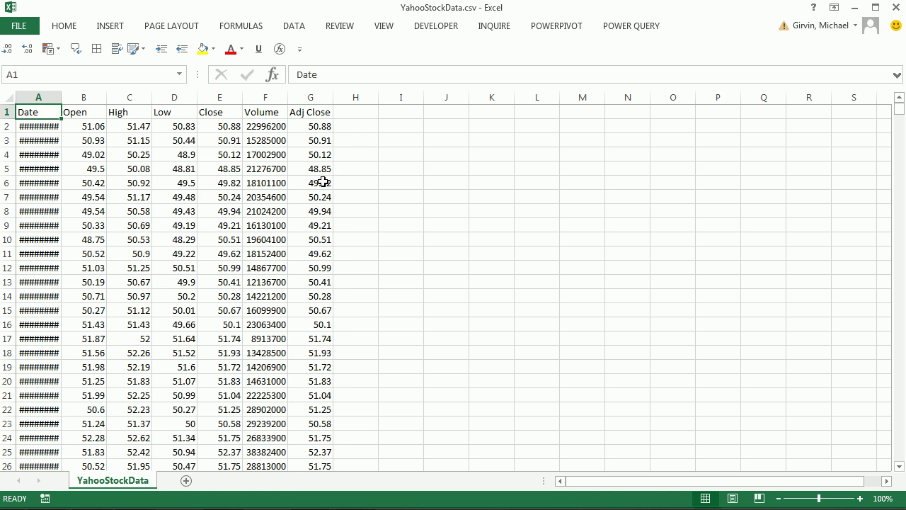
Copy the whole price table from YahooStockData.csv, paste it at cell A8 of the Example of Statistics sheet, and check its last row
drag(59, 101, 75, 100)
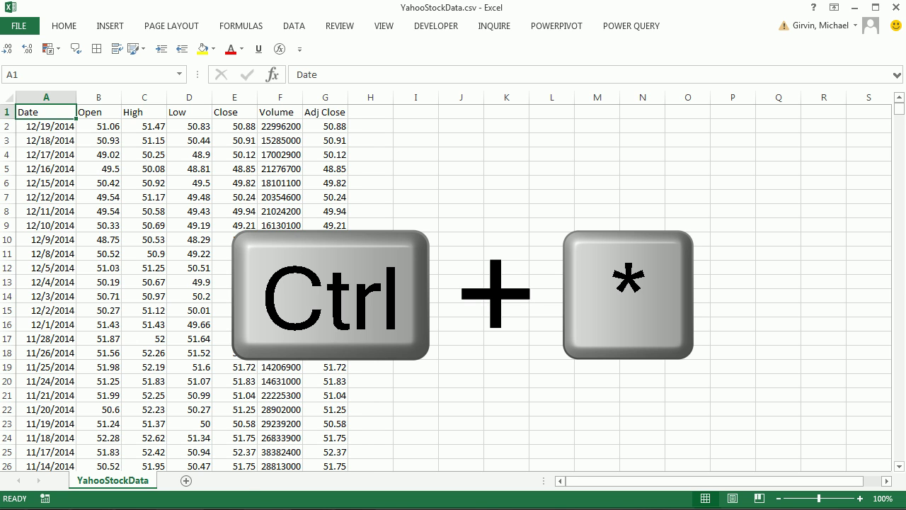
key(ctrl+asterisk)
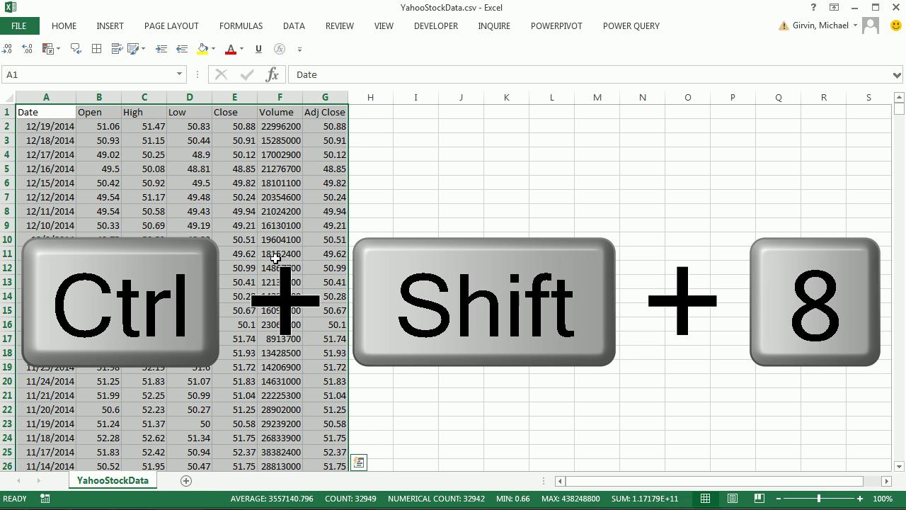
key(ctrl+c)
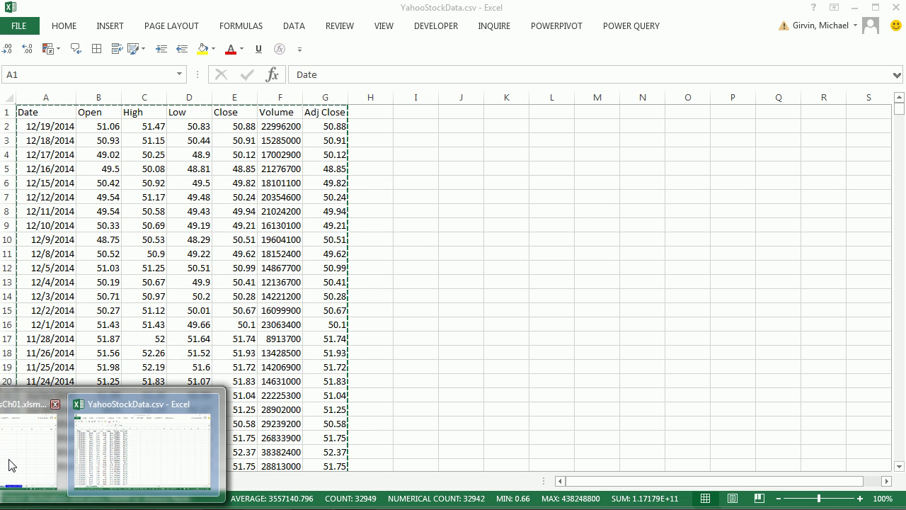
click(9, 460)
key(ctrl+v)
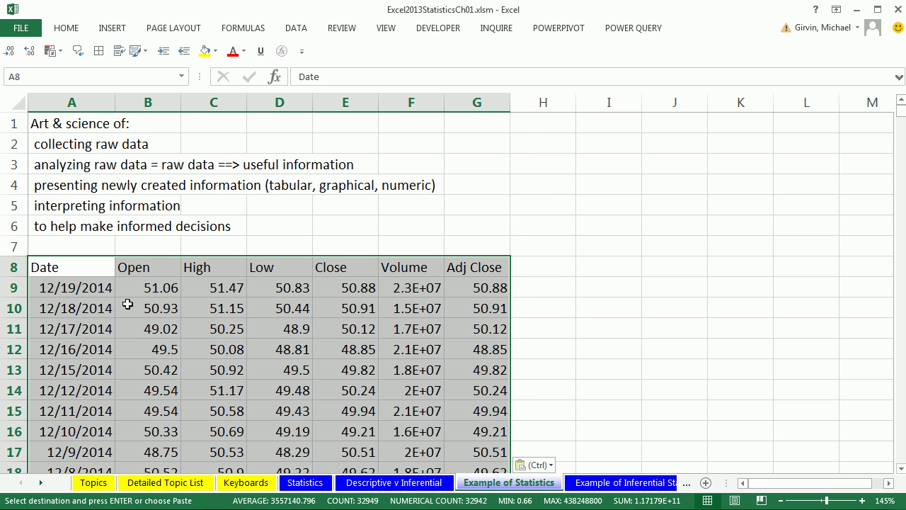
click(106, 285)
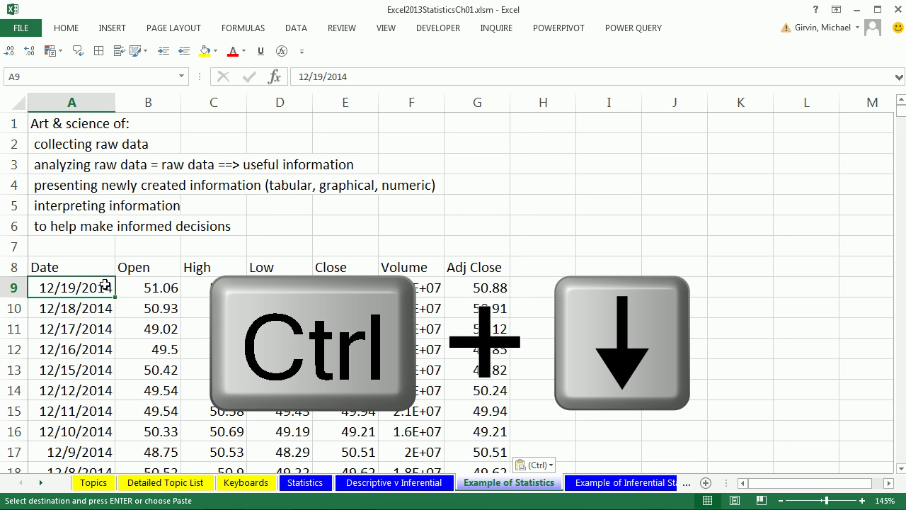
key(ctrl+Down)
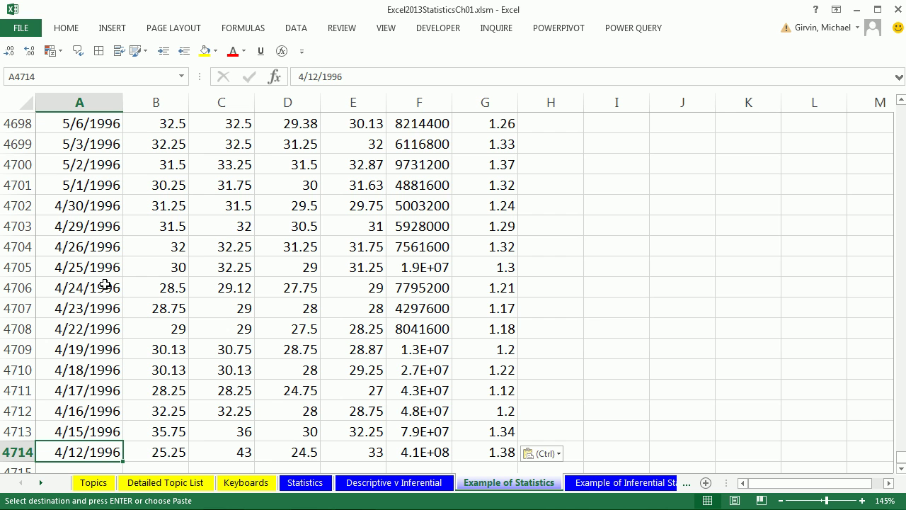
key(ctrl+Up)
scroll(92, 277, up, 3)
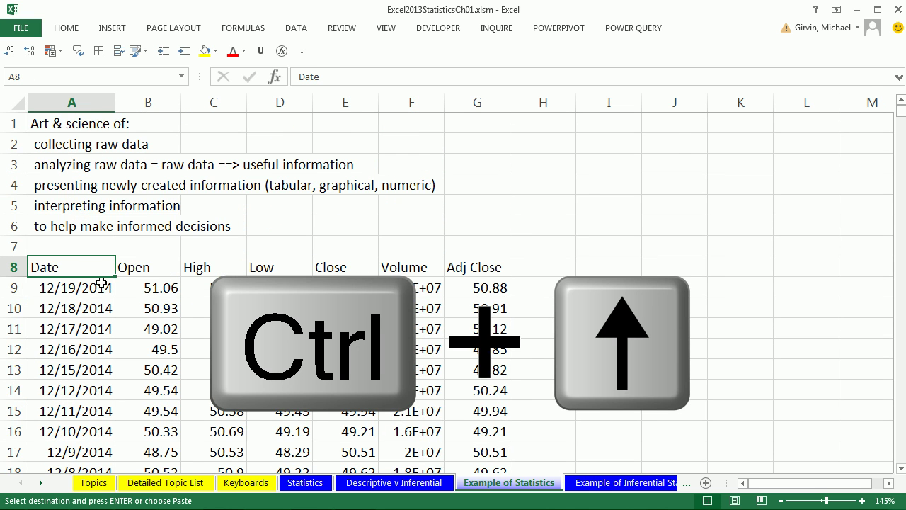
Bold the header row A8:G8 and apply borders to the whole price table
drag(83, 269, 467, 265)
key(ctrl+b)
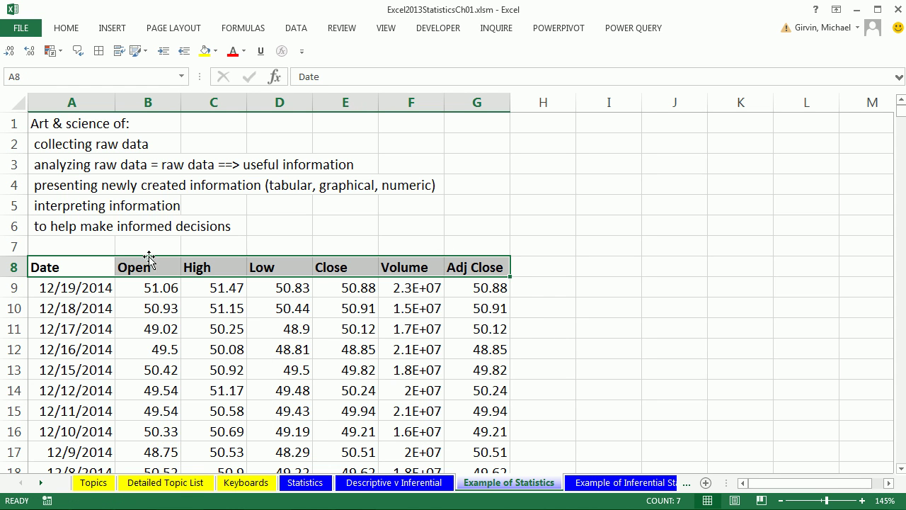
click(173, 309)
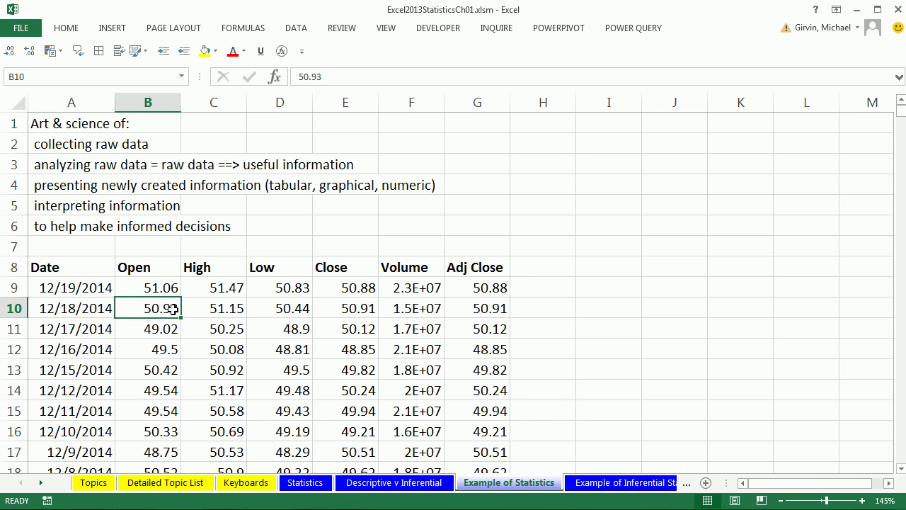
key(ctrl+asterisk)
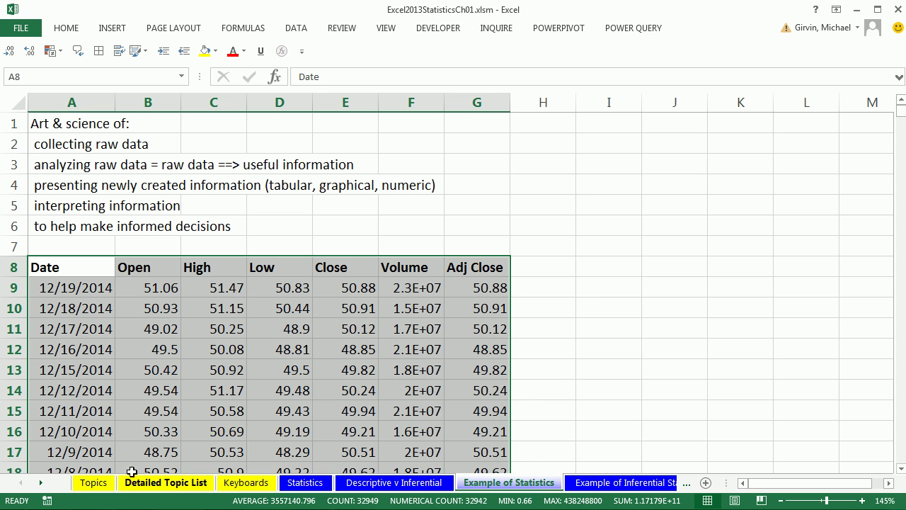
click(98, 52)
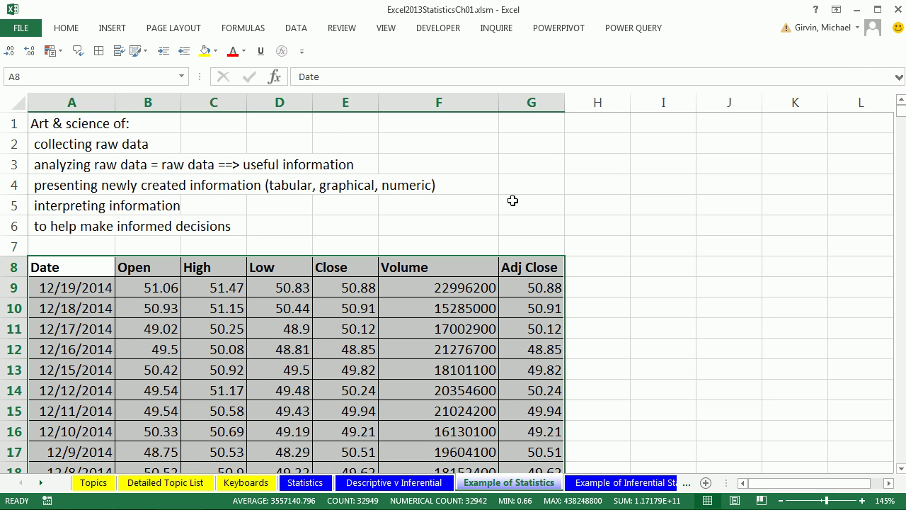
Enter the labels Max, Min and Mean in cells H1:H3
click(533, 287)
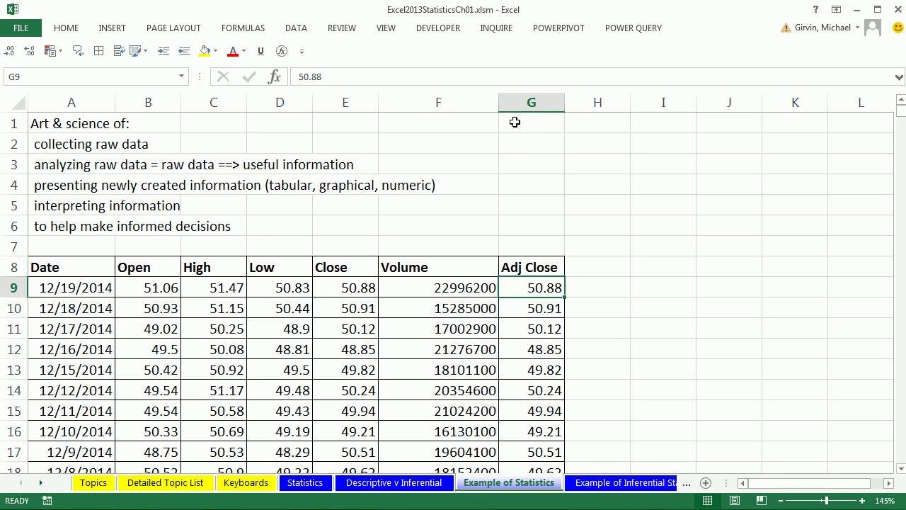
click(581, 121)
text(Max)
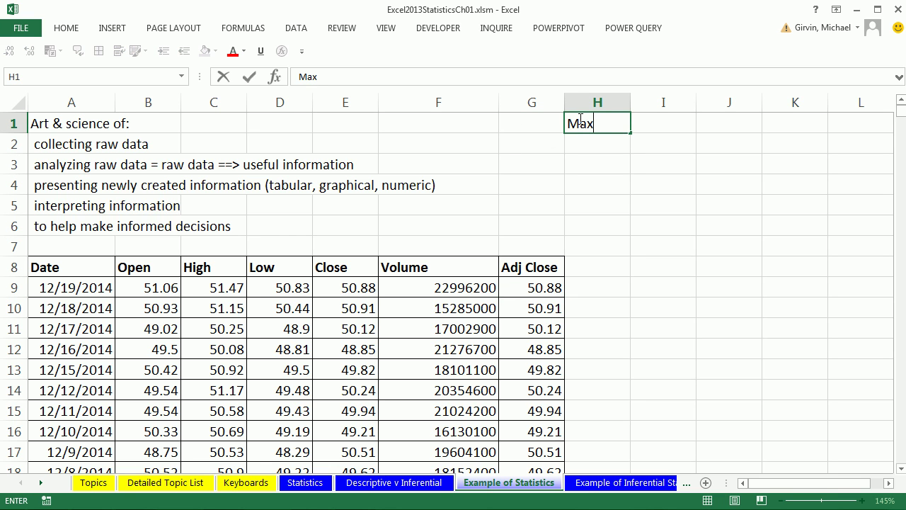
key(Return)
text(Min)
key(Return)
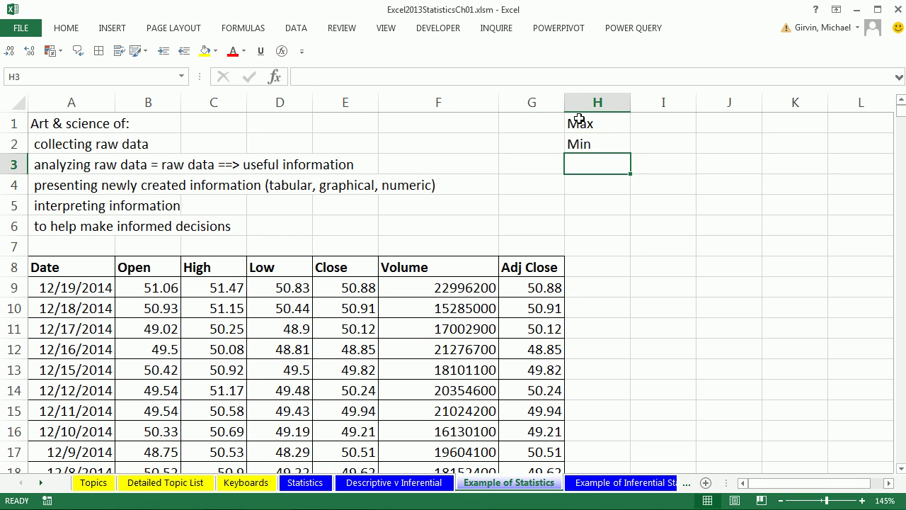
text(M)
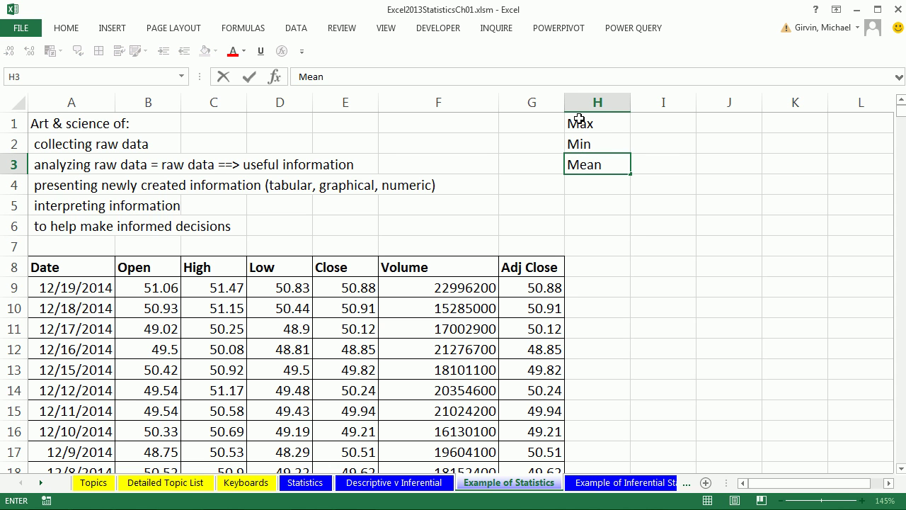
text(ean)
key(Return)
Fill cells I1:I3 with a light green from the standard colors
drag(650, 130, 654, 157)
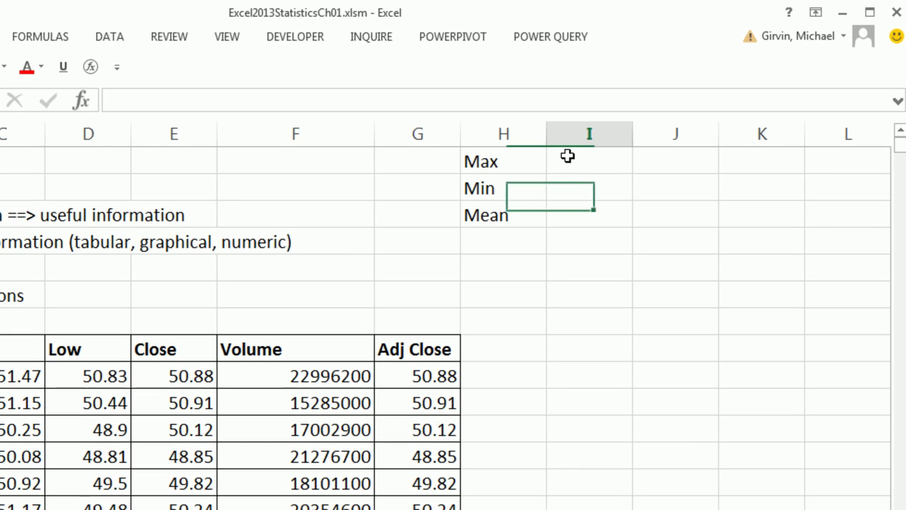
right_click(577, 206)
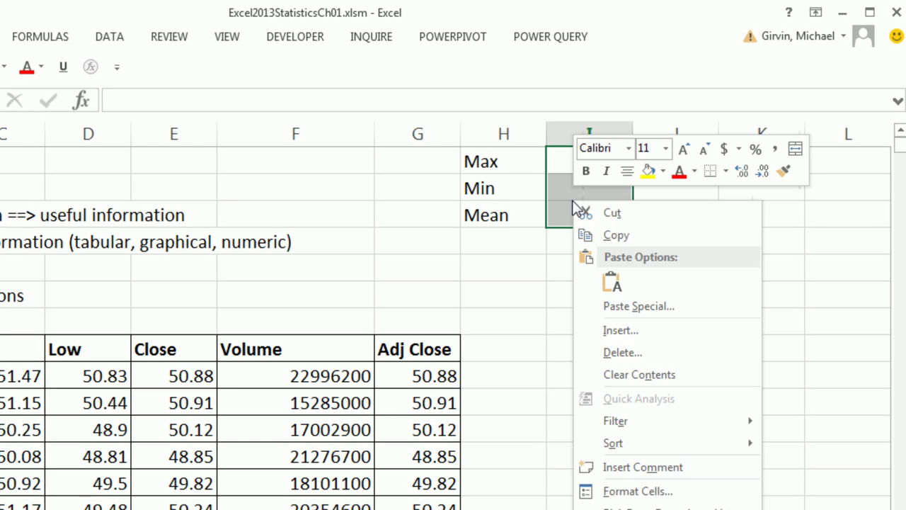
click(663, 171)
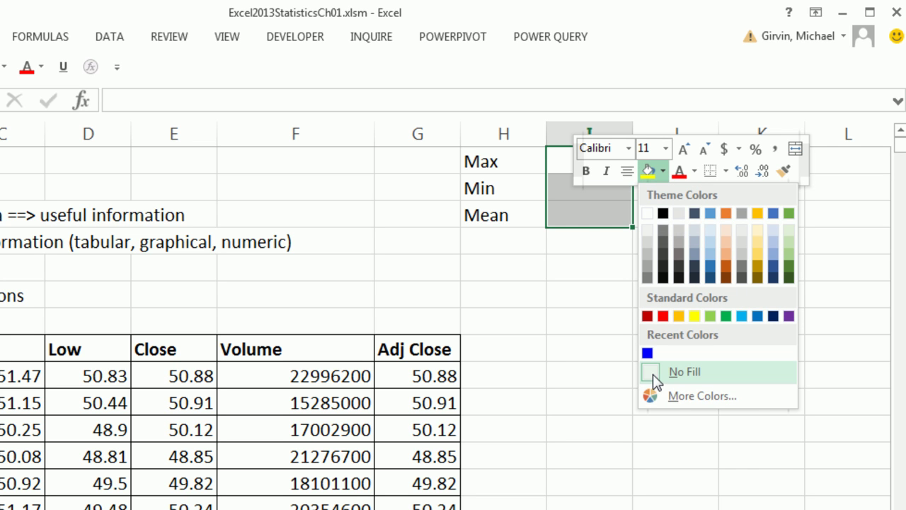
click(672, 400)
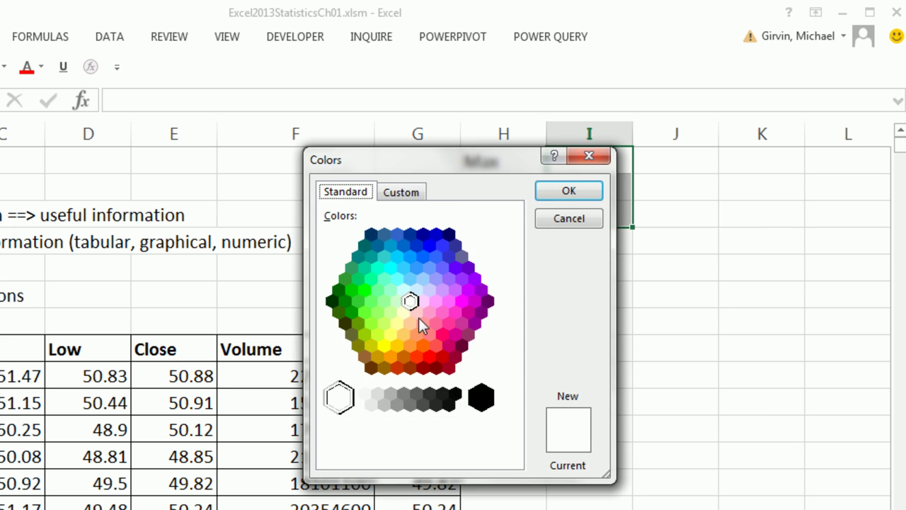
click(398, 302)
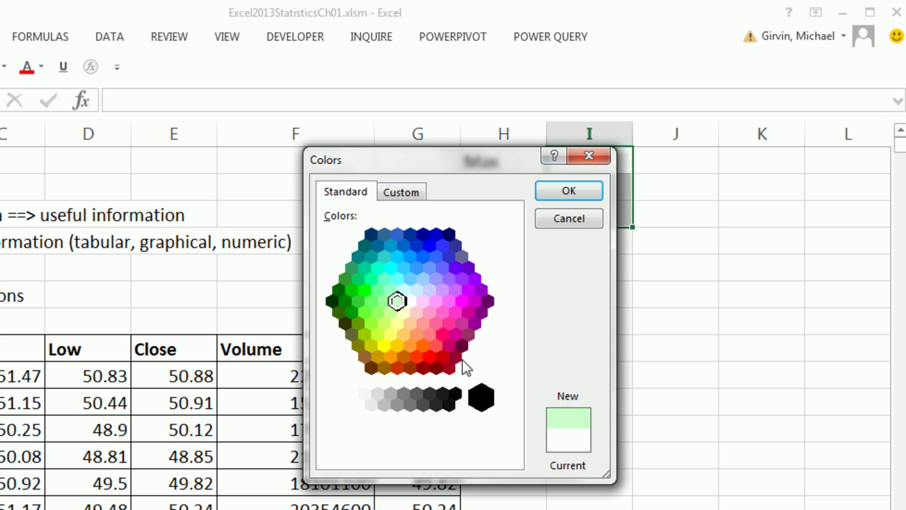
click(571, 191)
Apply all borders to cells I1:I3 and bold the Max, Min and Mean labels in H1:H3
right_click(577, 183)
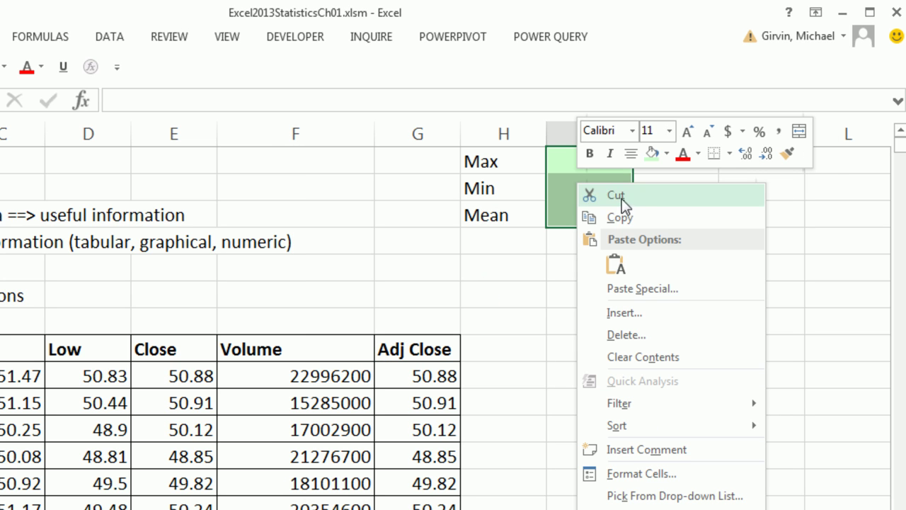
click(730, 154)
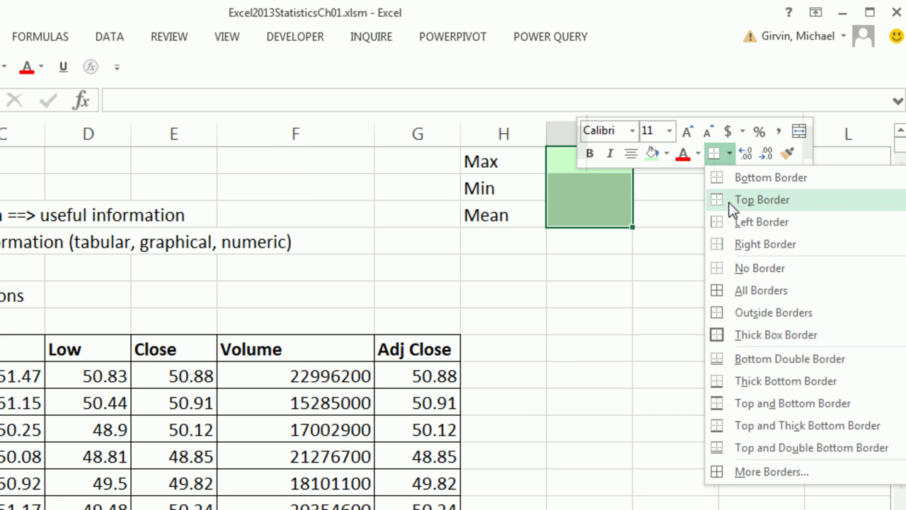
click(720, 296)
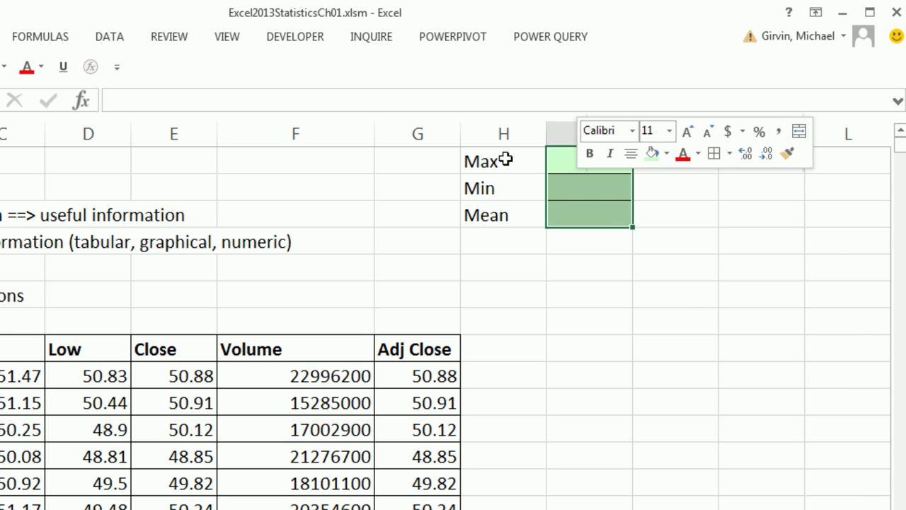
drag(505, 162, 509, 211)
key(ctrl+b)
Calculate the maximum adjusted close in cell I1 with a MAX formula over G9:G4714
click(575, 162)
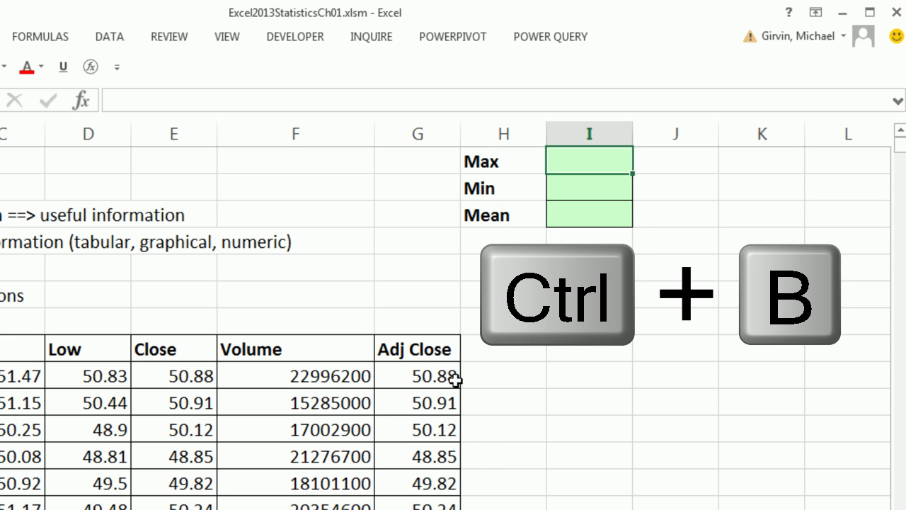
text(=max)
key(Tab)
click(422, 378)
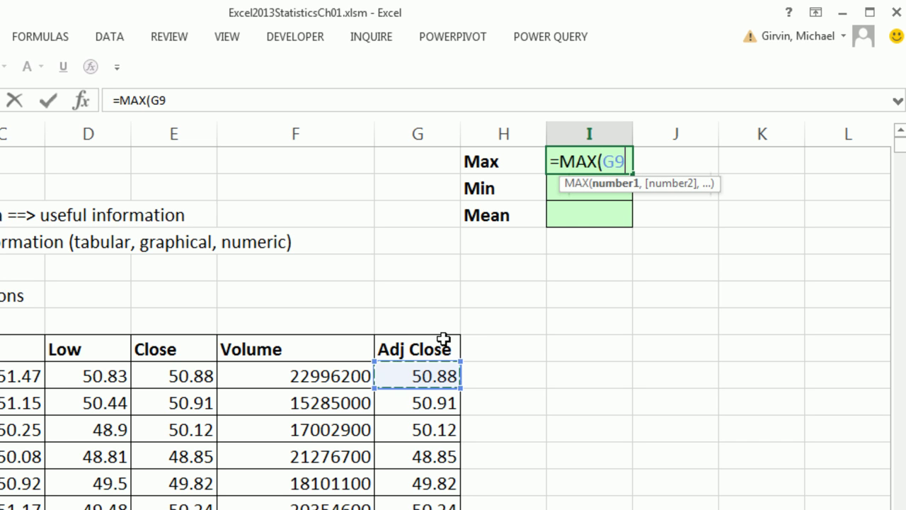
key(ctrl+shift+Down)
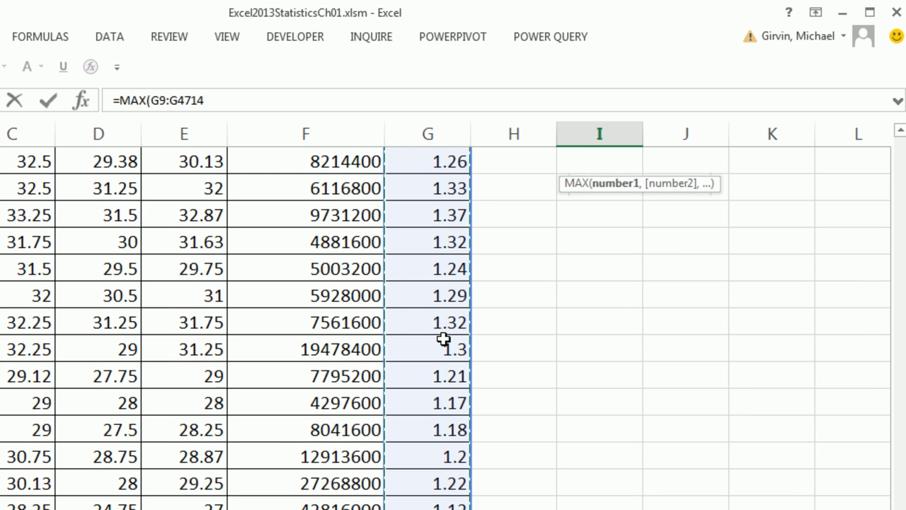
key(Escape)
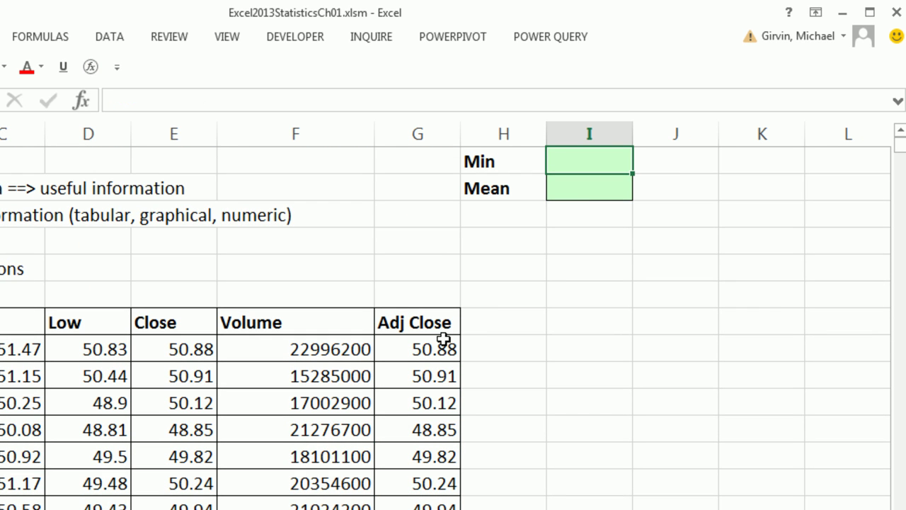
Calculate the minimum adjusted close in cell I2 with a MIN formula over G9:G4714
text(=min)
key(Tab)
click(430, 348)
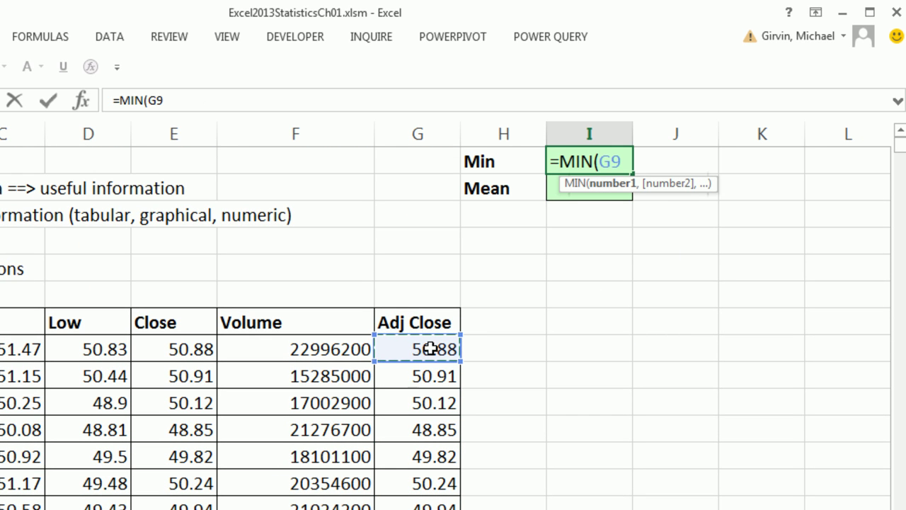
key(ctrl+shift+Down)
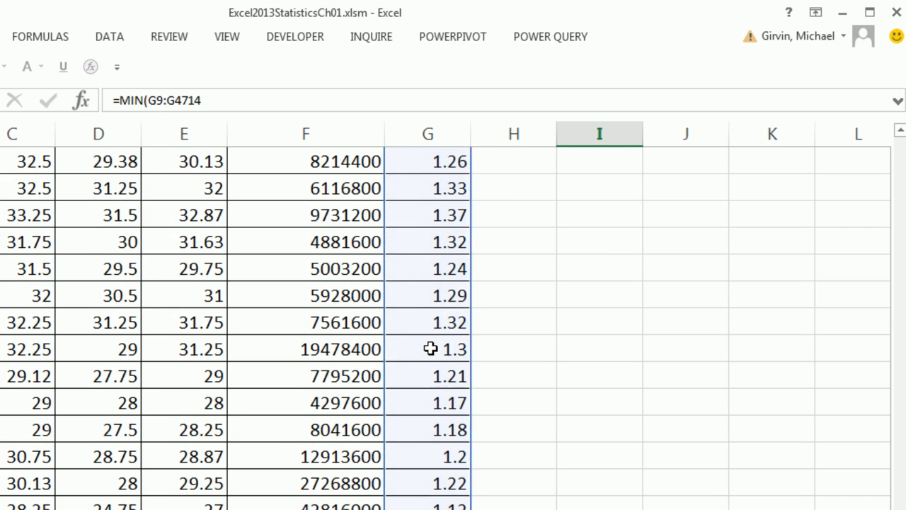
key(Escape)
Calculate the mean adjusted close in cell I3 with an AVERAGE formula over G9:G4714
text(=aver)
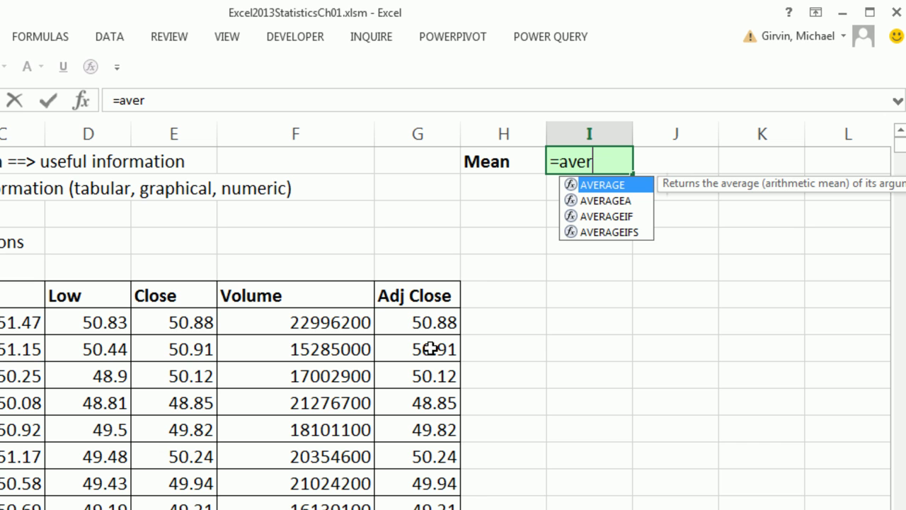
key(Tab)
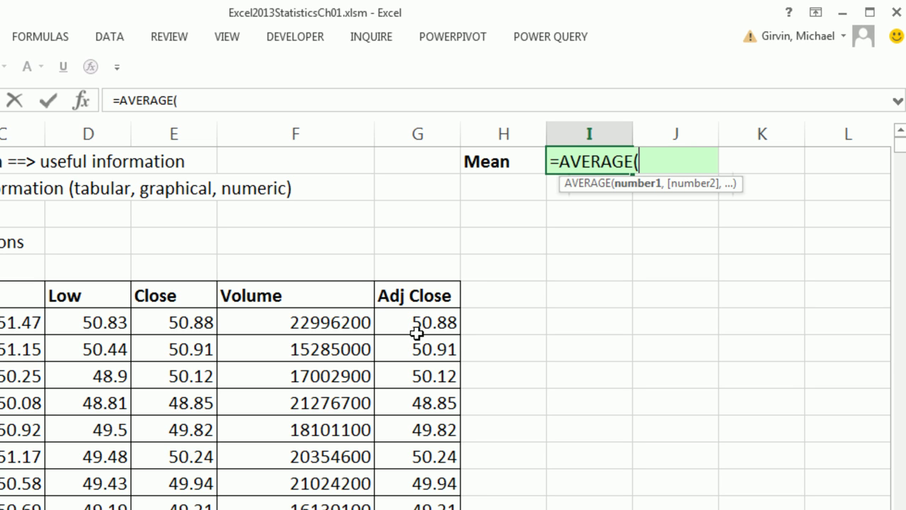
click(416, 323)
key(ctrl+shift+Down)
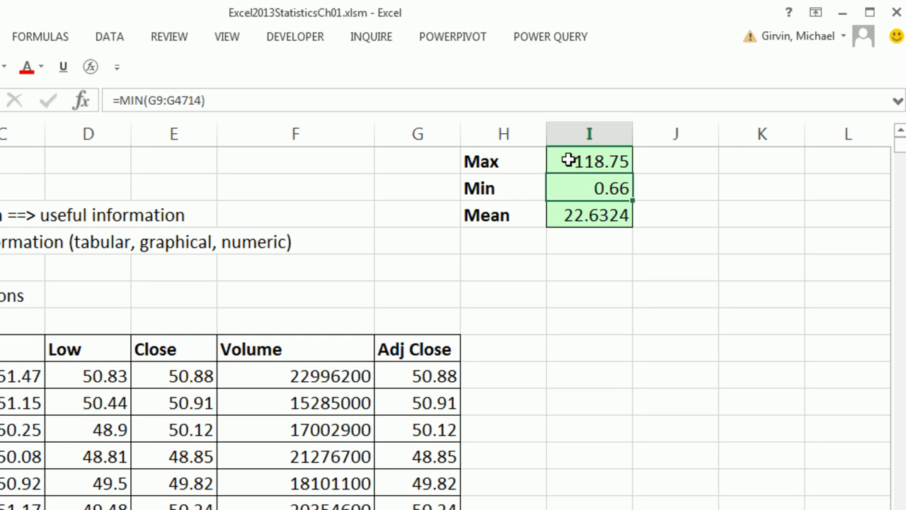
Review the Max and Mean results in I1 and I3 against the raw price data in A8:G14
click(571, 160)
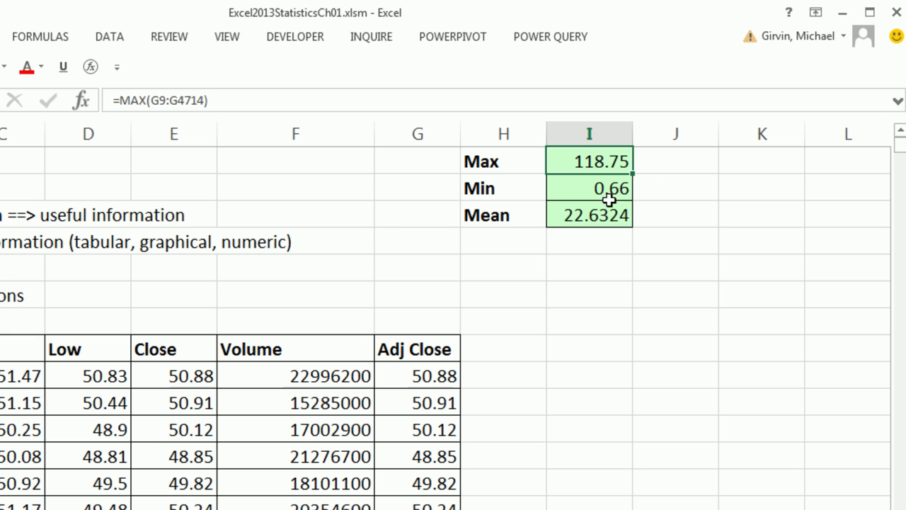
click(582, 216)
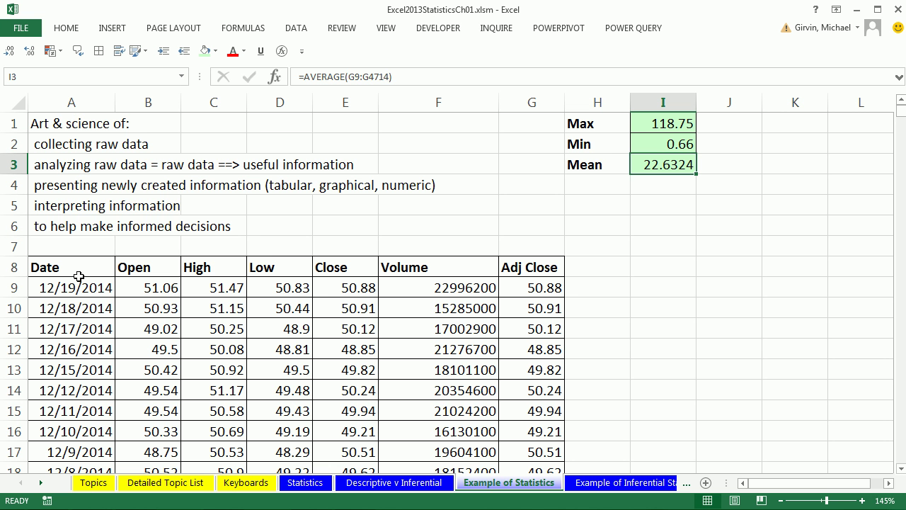
drag(75, 274, 505, 382)
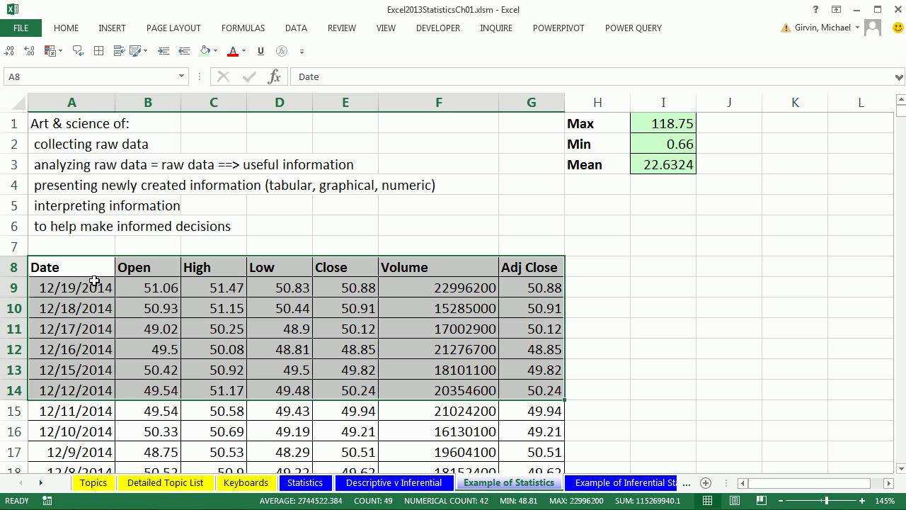
Examine the Date and Adj Close columns of the price table by highlighting their first rows
drag(87, 261, 75, 309)
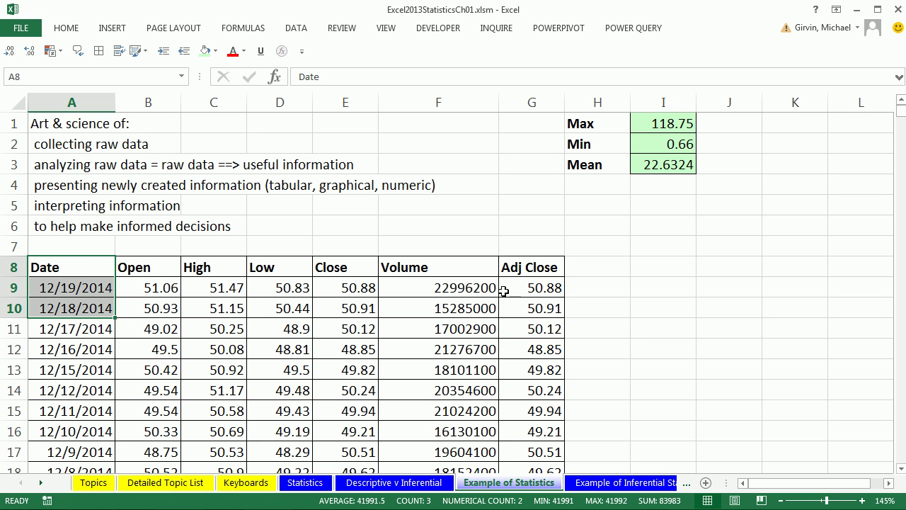
drag(527, 267, 531, 328)
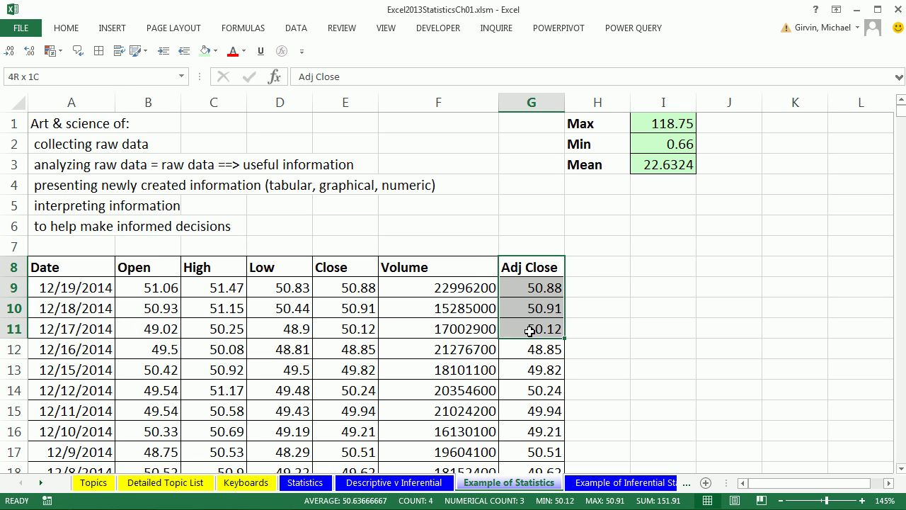
ctrl+click(51, 274)
drag(53, 285, 48, 351)
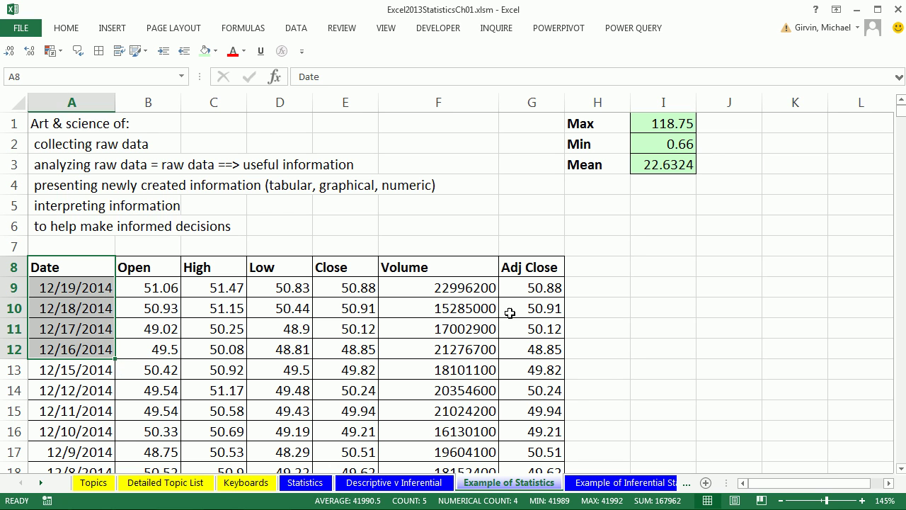
drag(529, 288, 528, 393)
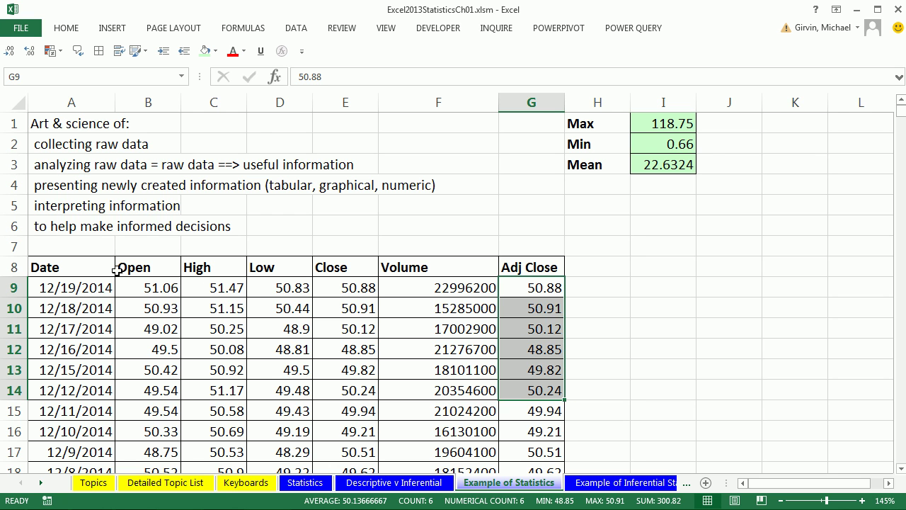
drag(103, 264, 96, 327)
drag(523, 267, 524, 349)
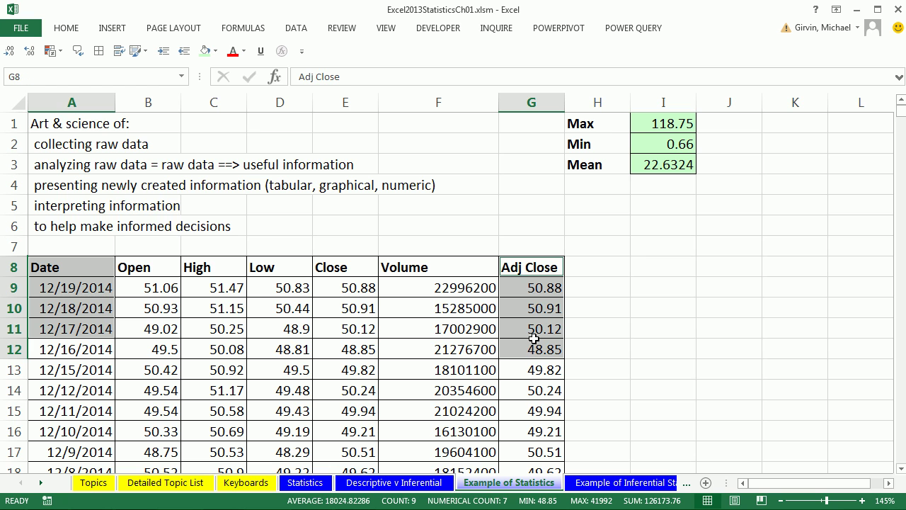
Insert a basic 2-D line chart from the full Date and Adj Close columns, A8:A4714 and G8:G4714
click(82, 269)
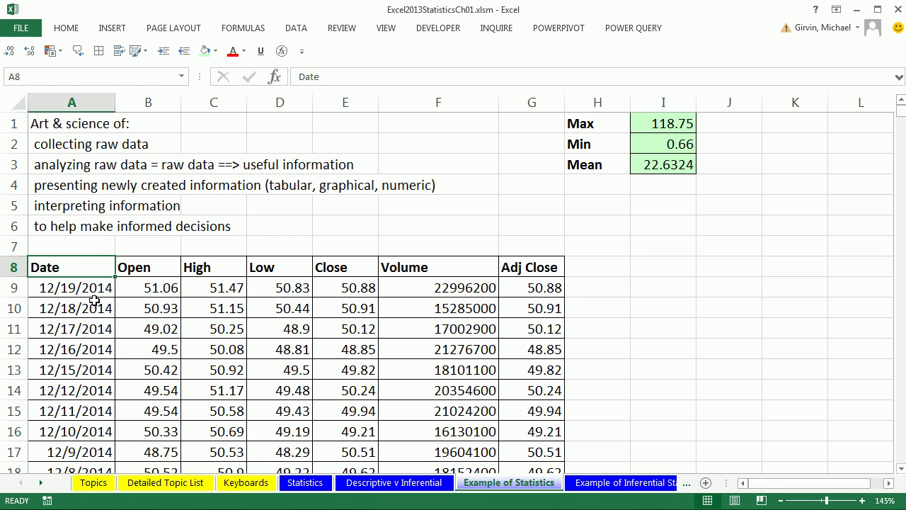
key(ctrl+shift+Down)
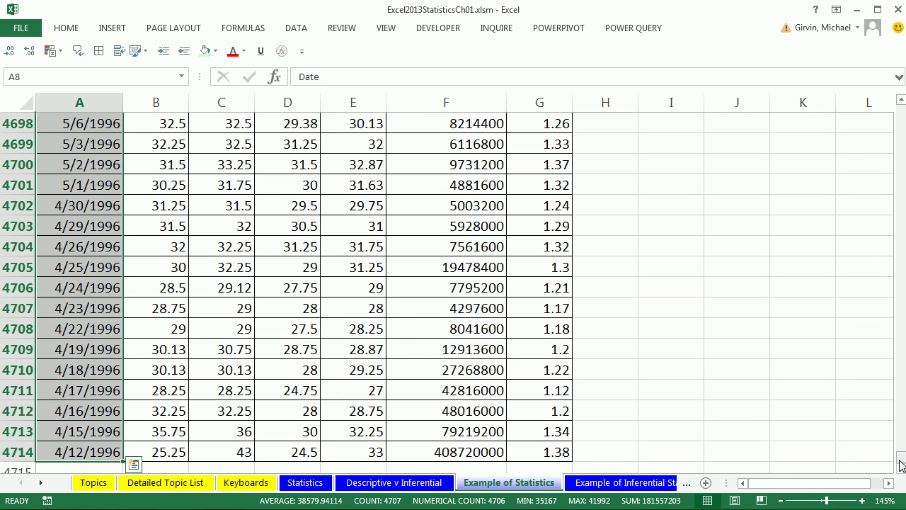
drag(890, 451, 885, 99)
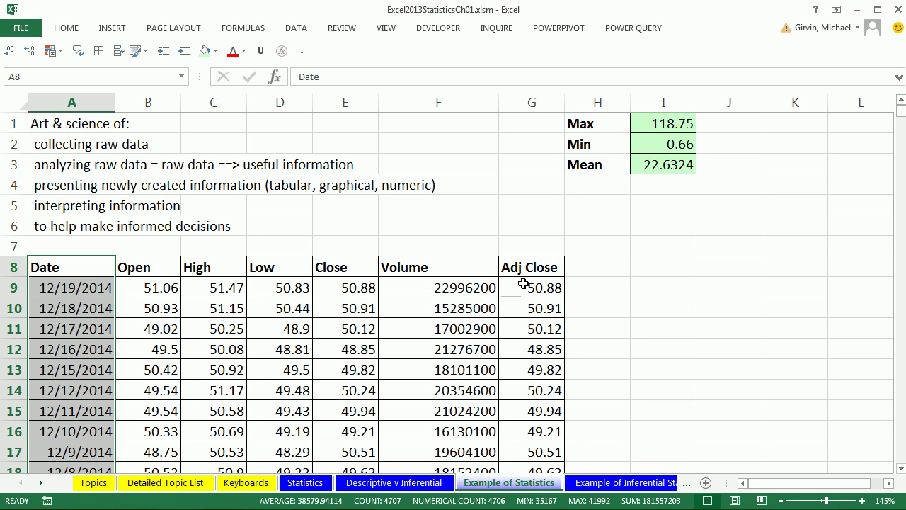
key(ctrl+q)
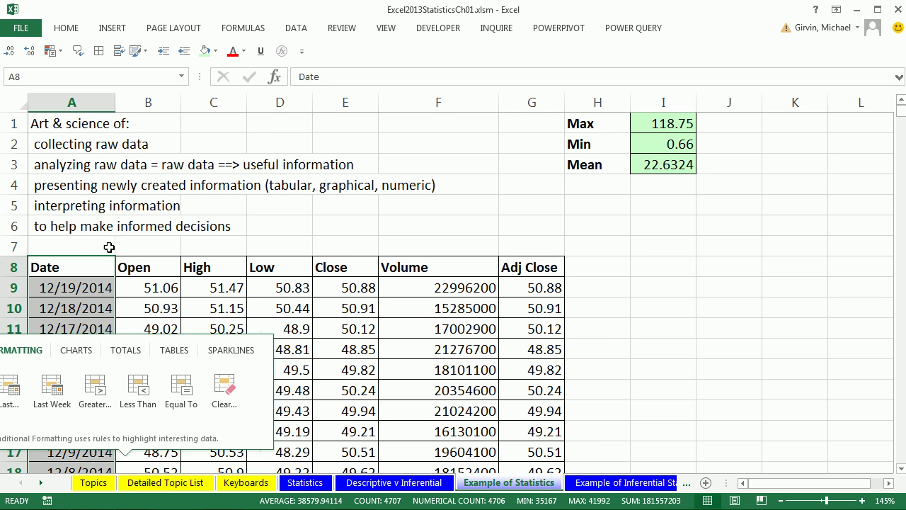
ctrl+click(535, 268)
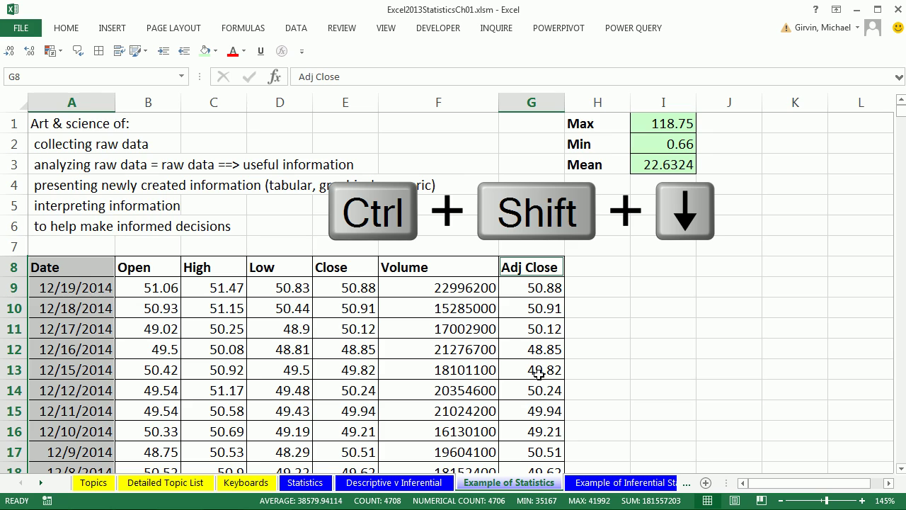
key(ctrl+shift+Down)
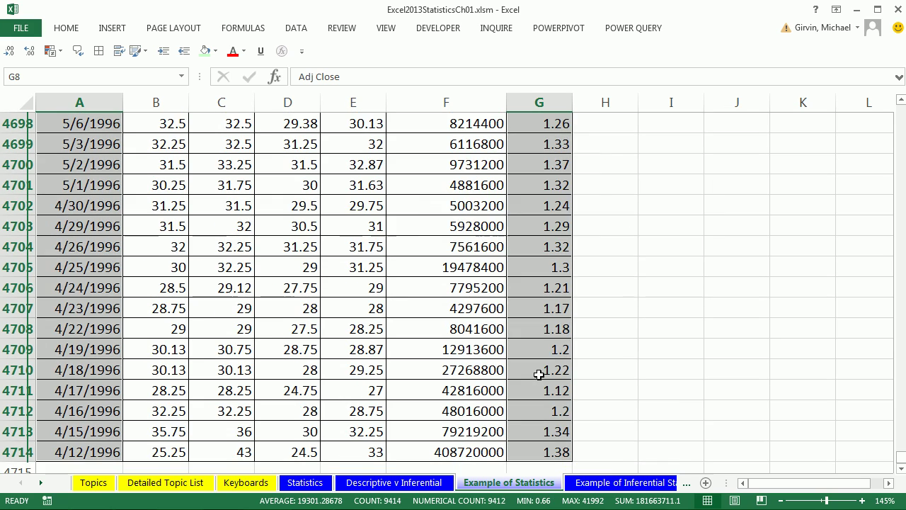
scroll(539, 374, up, 4)
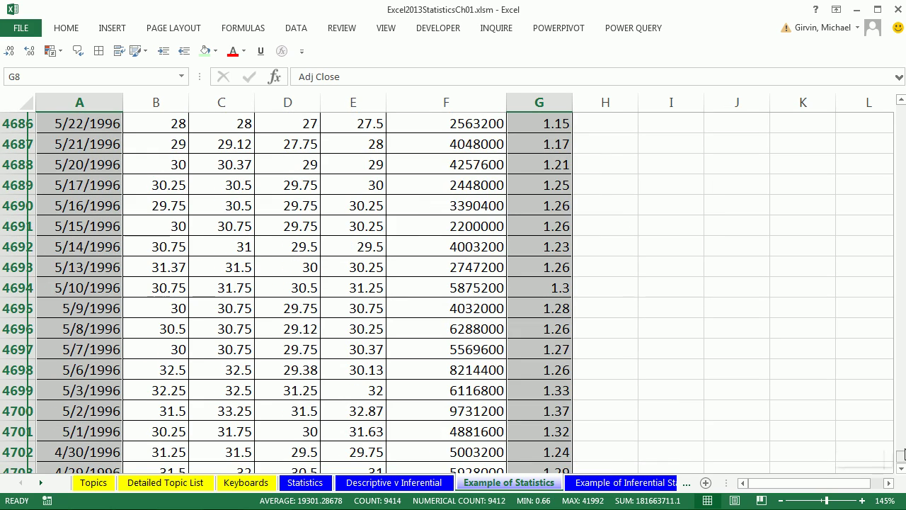
drag(901, 460, 897, 114)
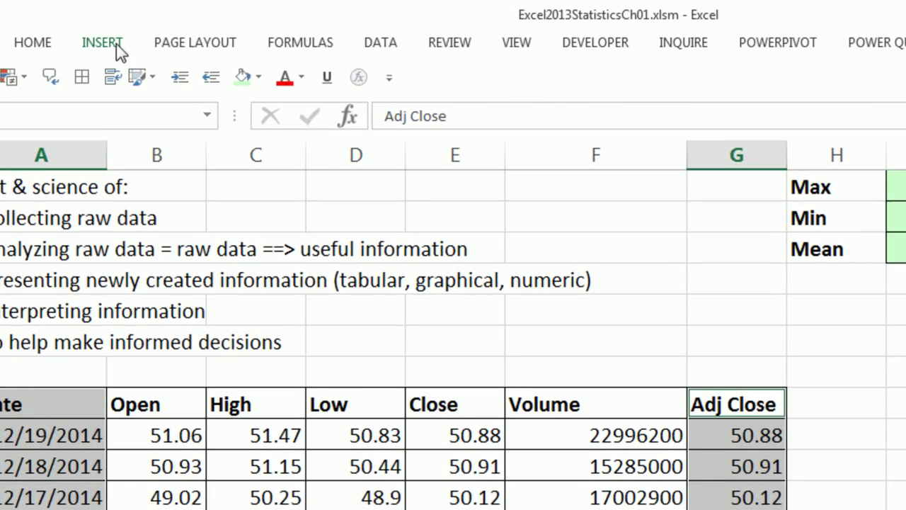
click(111, 27)
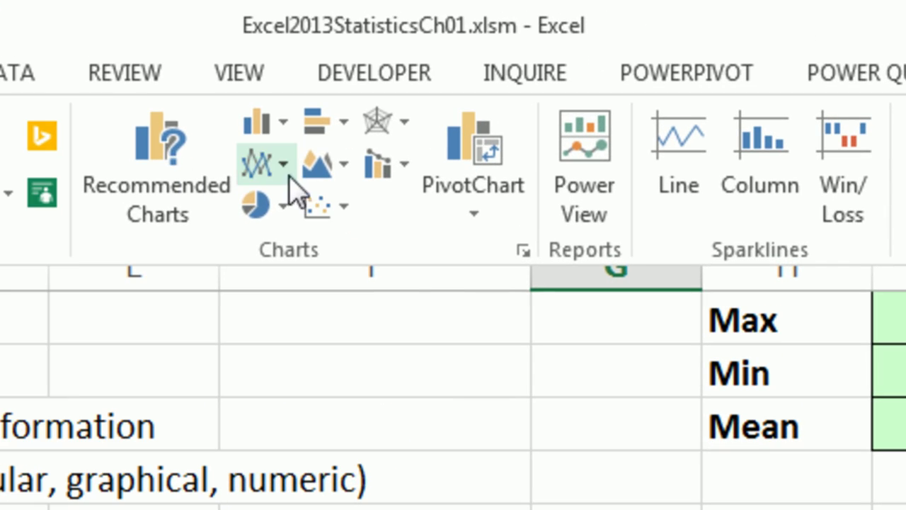
click(283, 164)
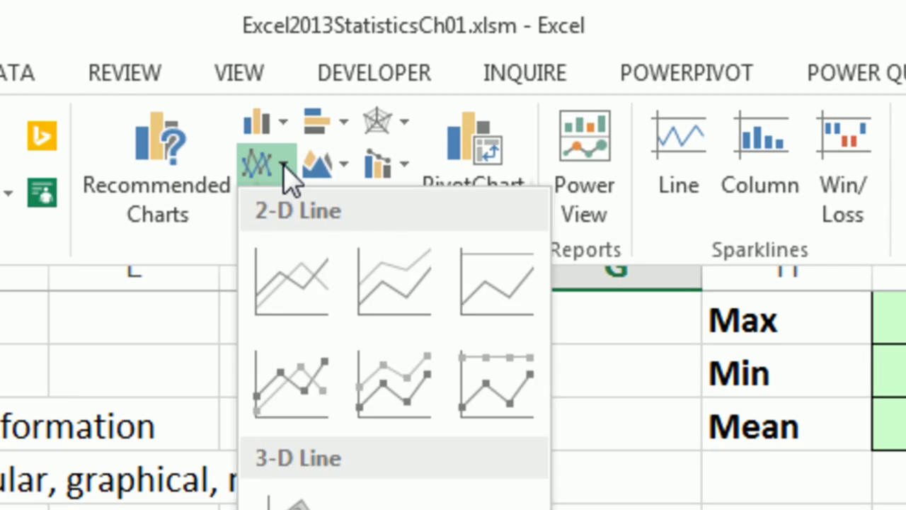
click(287, 282)
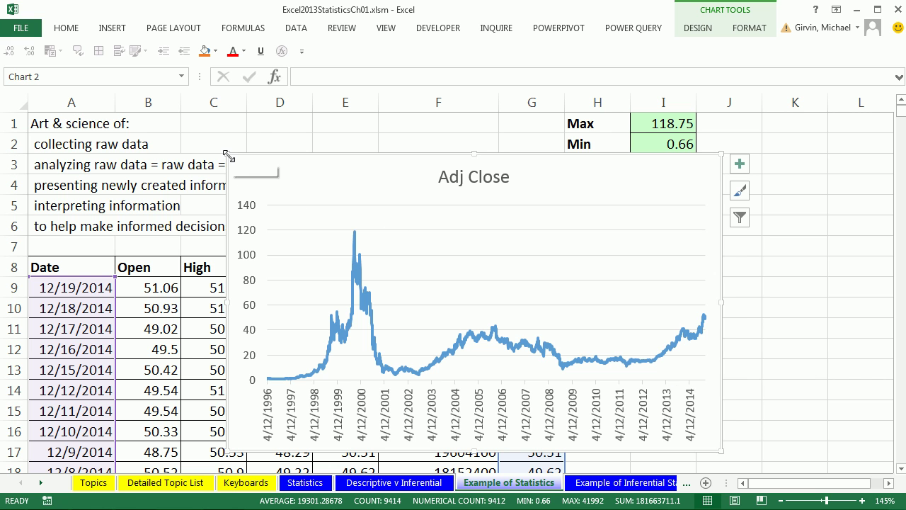
Shrink the line chart and place it beside the summary statistics, across columns J to N starting in row 1
drag(227, 154, 408, 286)
click(887, 484)
click(887, 484)
click(887, 484)
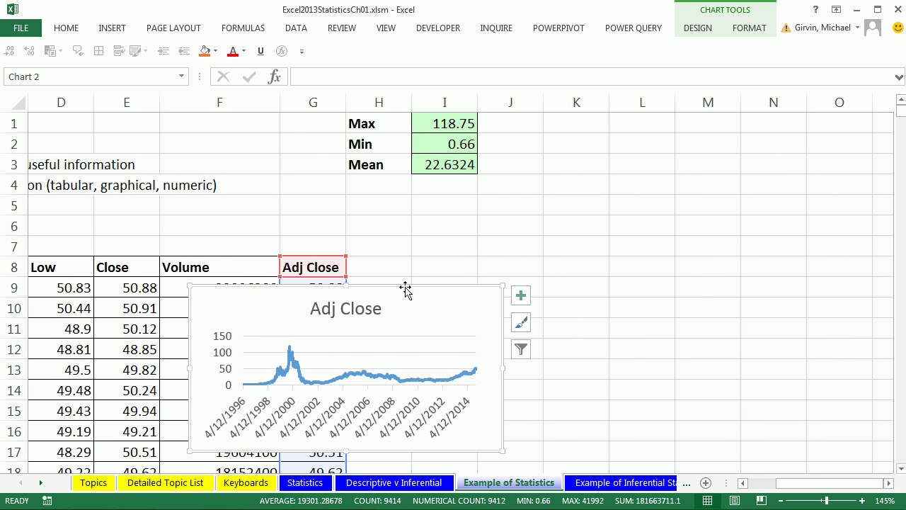
drag(405, 287, 702, 118)
Change the chart title to "Adj Close for Yahoo" and stretch the chart's height down to row 11
click(663, 144)
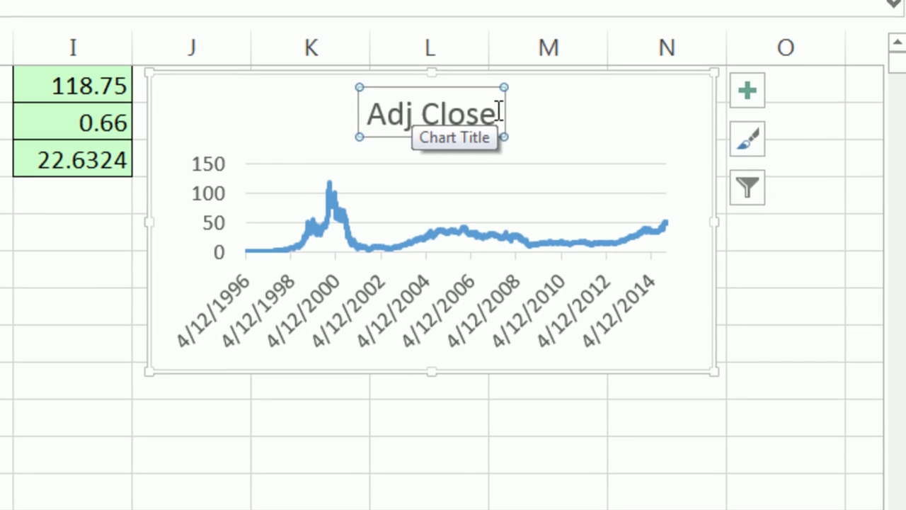
click(679, 150)
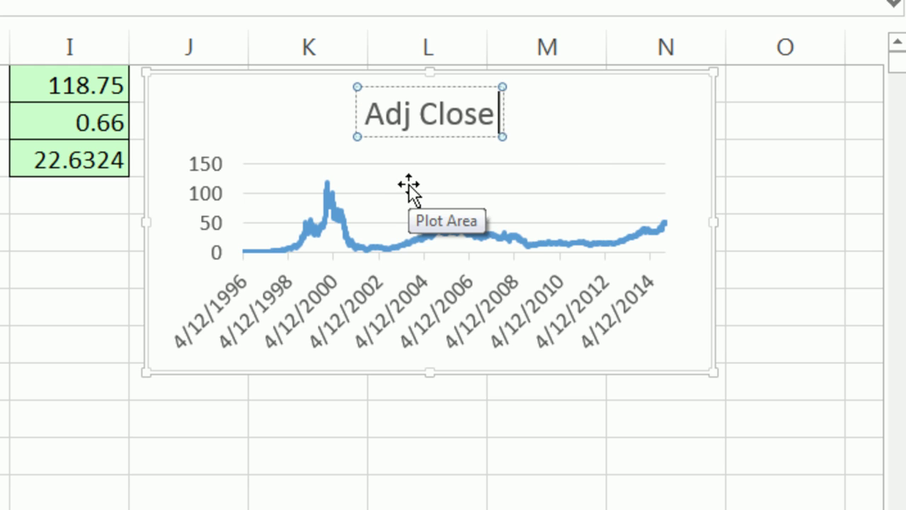
text(for Yahoo)
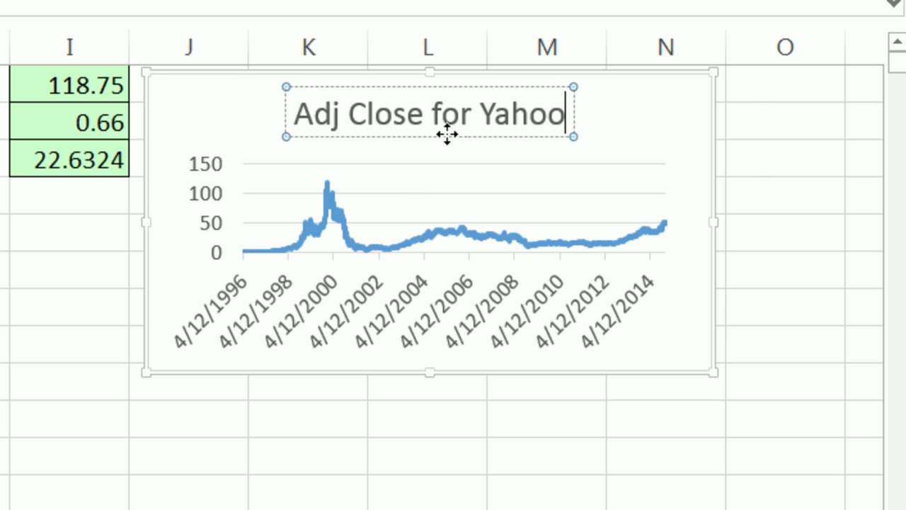
click(447, 134)
click(427, 374)
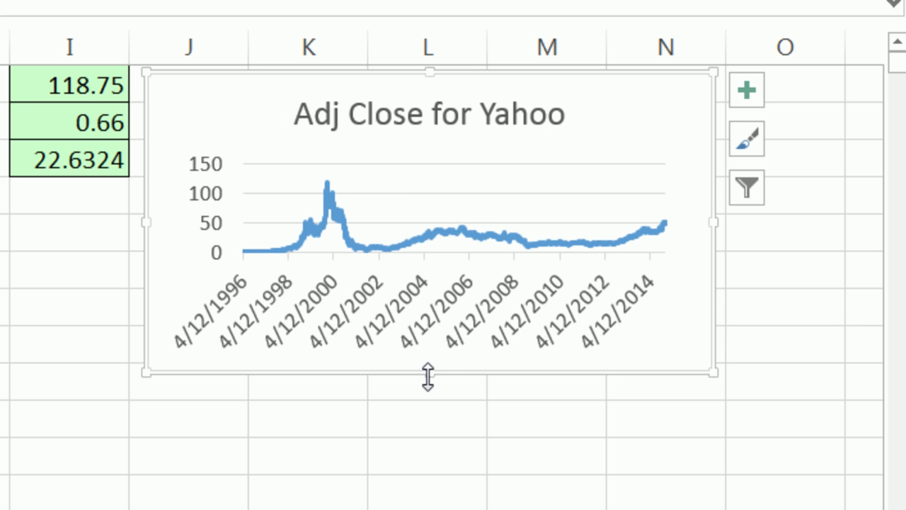
drag(427, 374, 429, 448)
Format the numbers on the chart's vertical axis as Currency with 0 decimal places
click(218, 211)
right_click(218, 211)
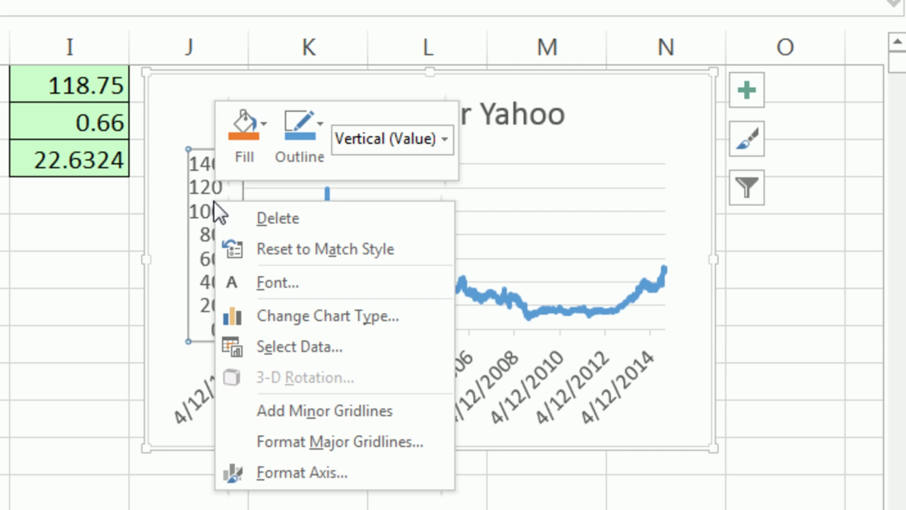
click(304, 470)
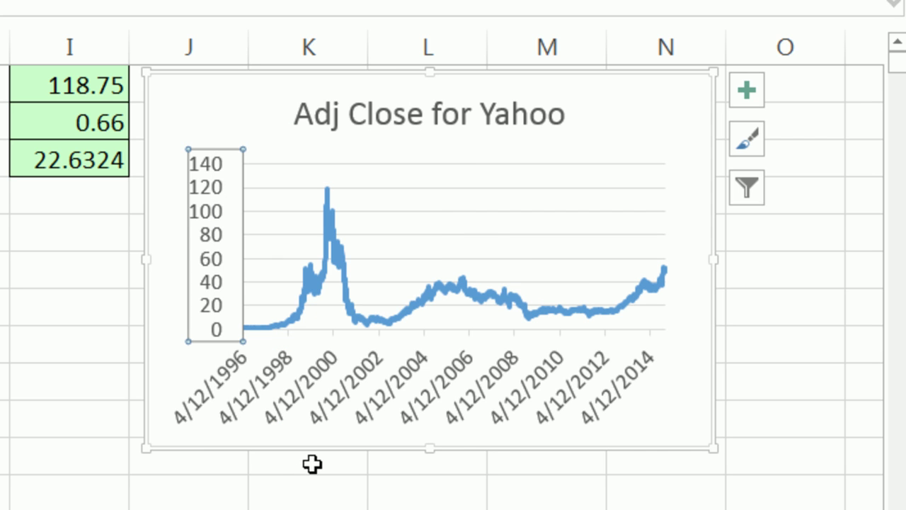
key(ctrl+1)
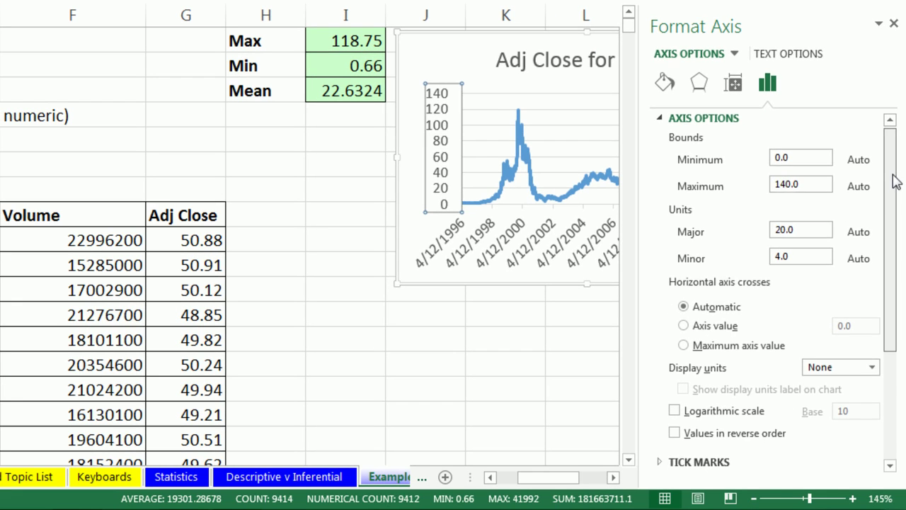
drag(882, 288, 886, 356)
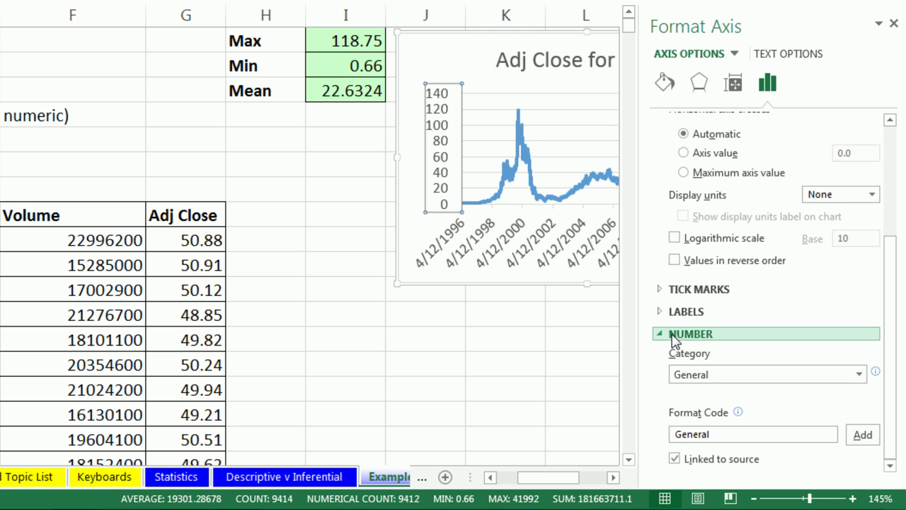
click(859, 374)
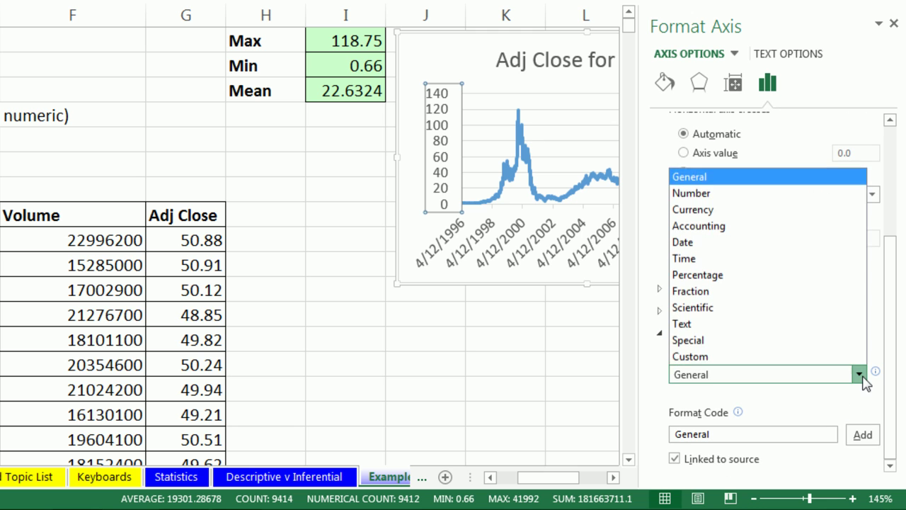
click(708, 209)
click(773, 383)
key(BackSpace)
text(0)
key(Tab)
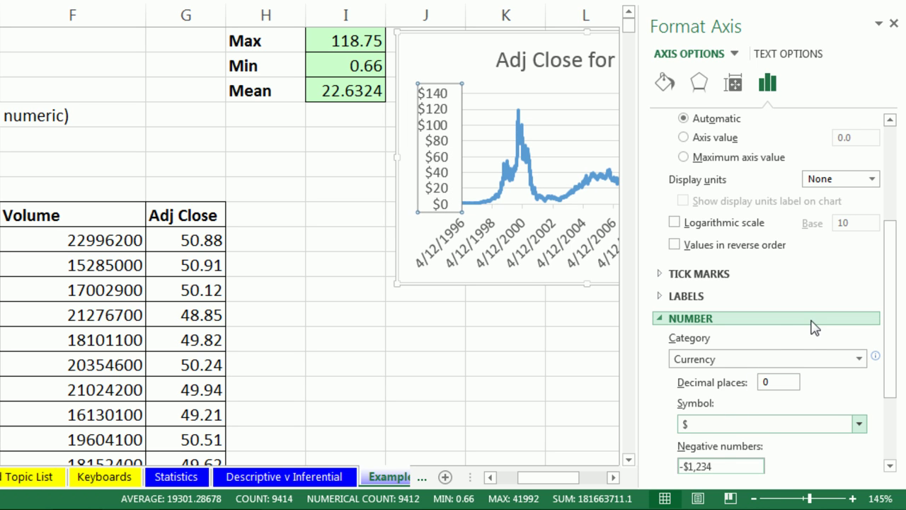
click(894, 25)
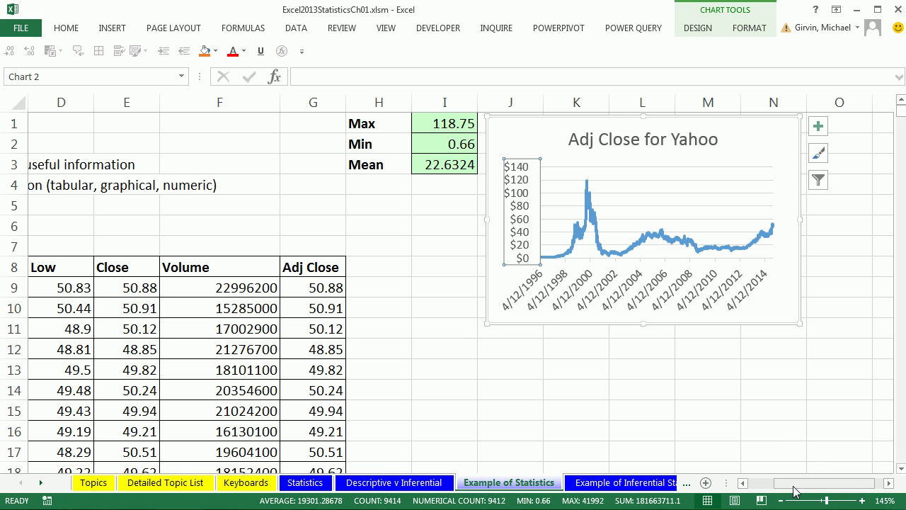
Review the raw data next to the chart and check the print preview of the selected chart alone
drag(794, 485, 769, 486)
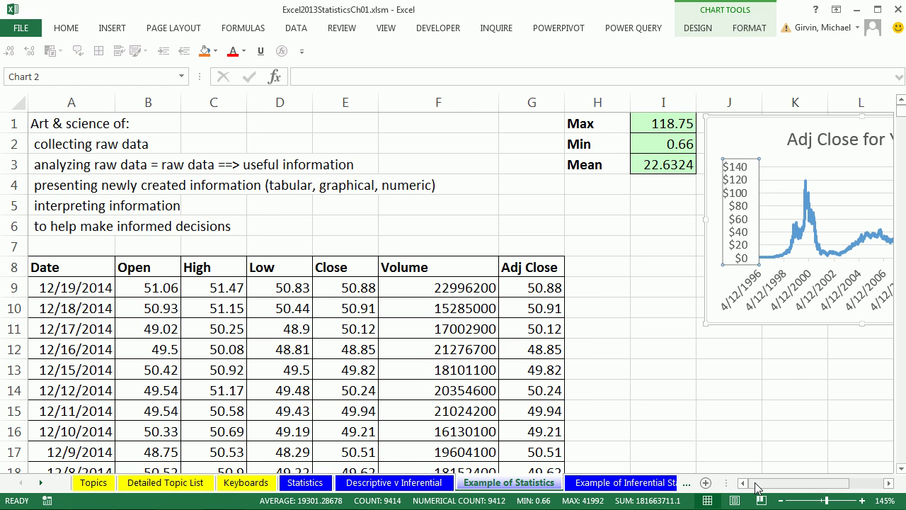
drag(757, 487, 783, 486)
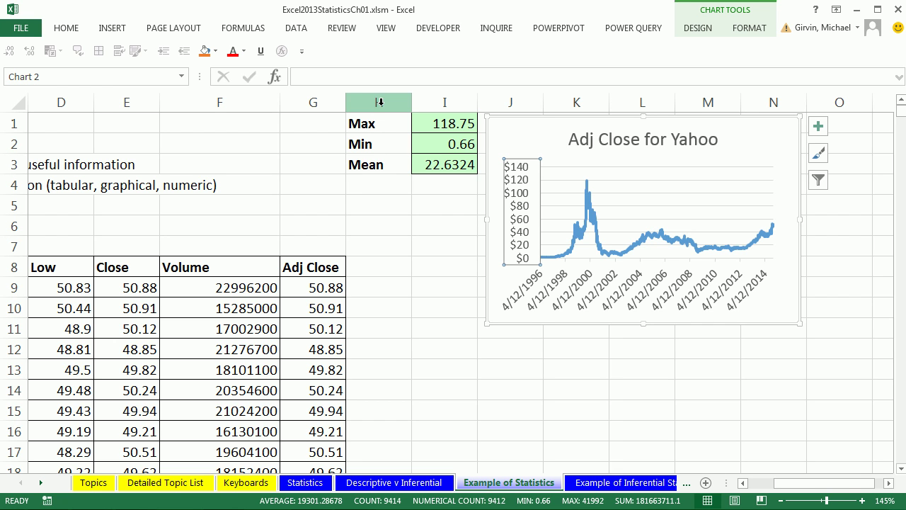
key(ctrl+p)
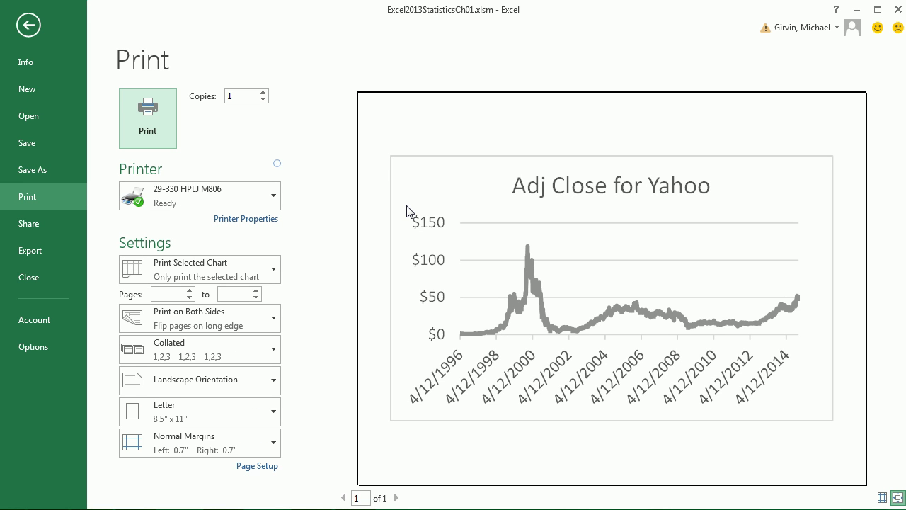
key(Escape)
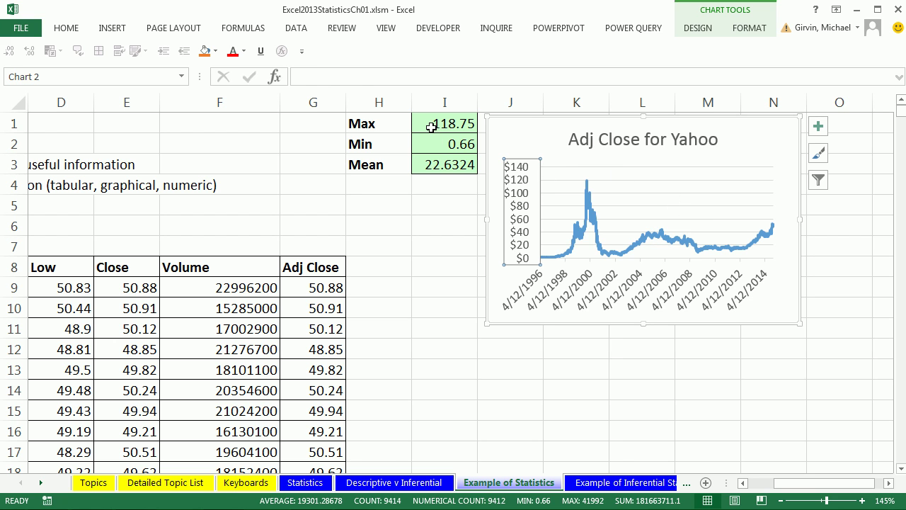
Select the statistics and chart area H1:N11 and check the print preview of the active sheet
click(431, 127)
drag(356, 123, 778, 331)
key(ctrl+p)
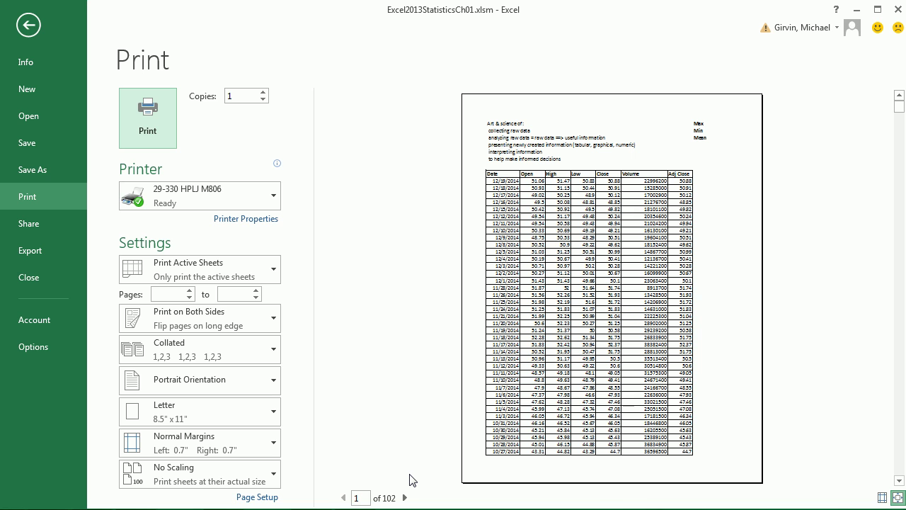
key(Escape)
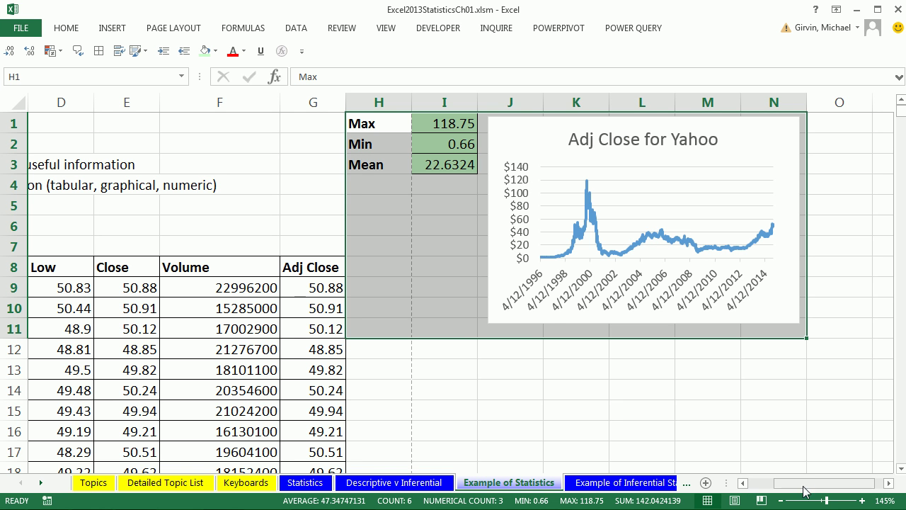
drag(813, 483, 789, 483)
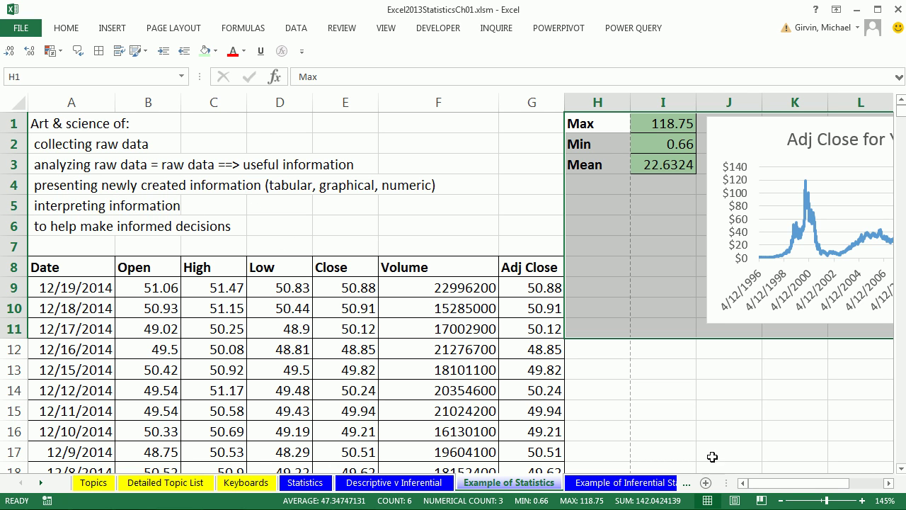
Set the page orientation to Landscape and center the printout horizontally on the page
drag(788, 483, 822, 487)
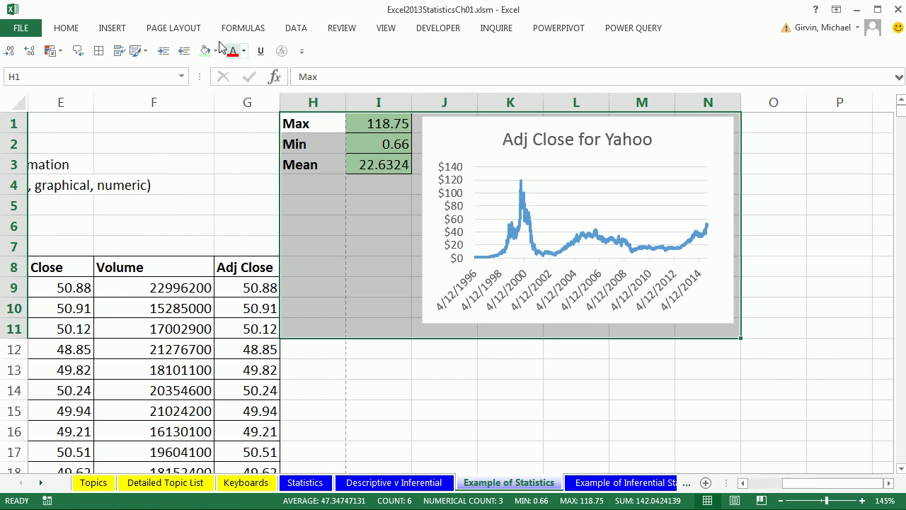
click(194, 29)
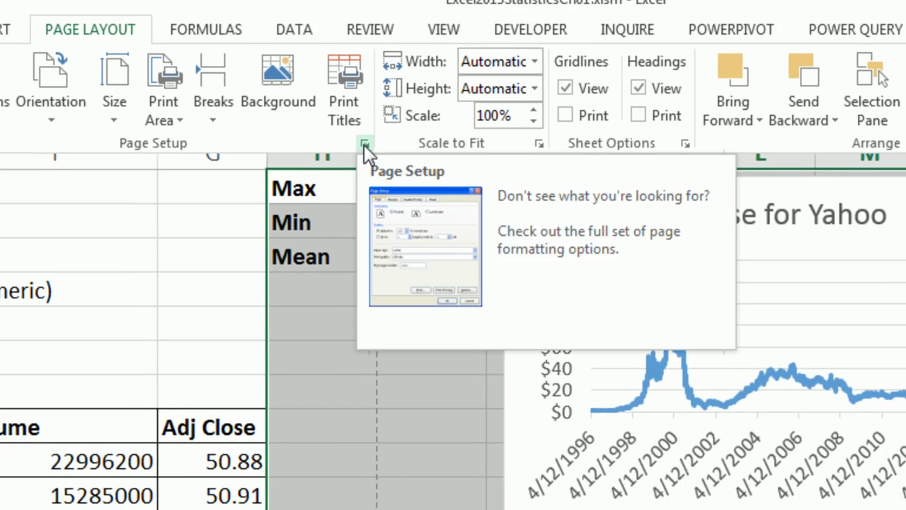
click(364, 145)
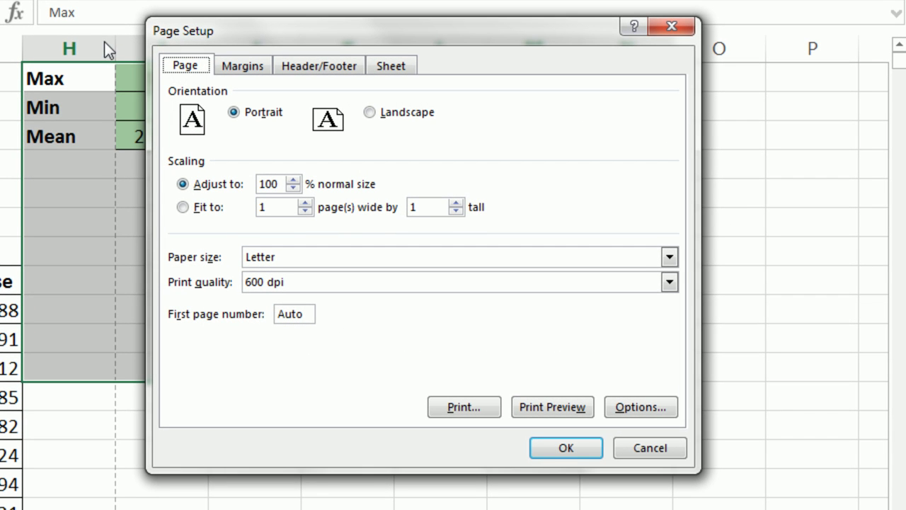
drag(306, 43, 277, 58)
click(309, 136)
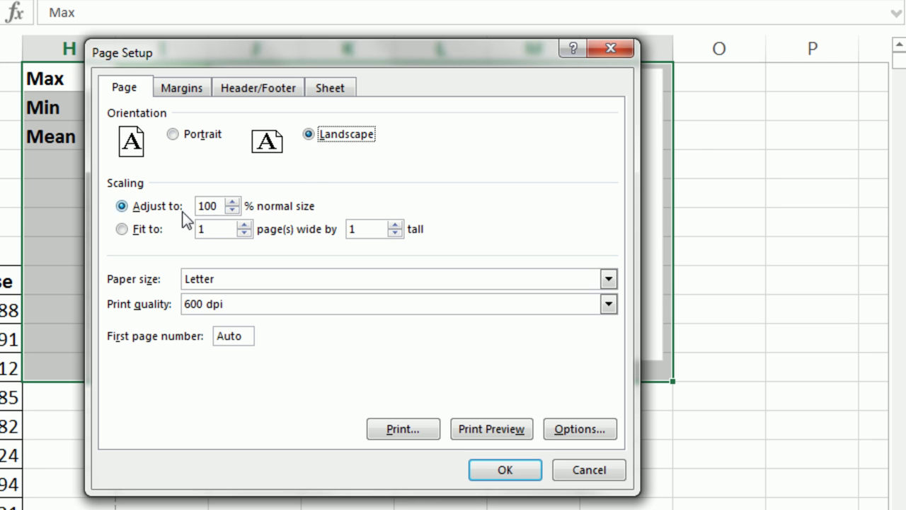
click(182, 89)
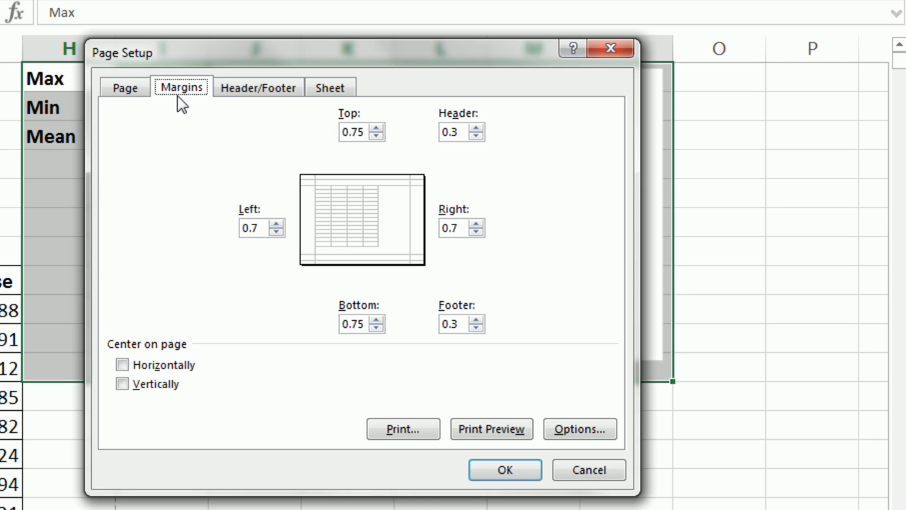
click(122, 366)
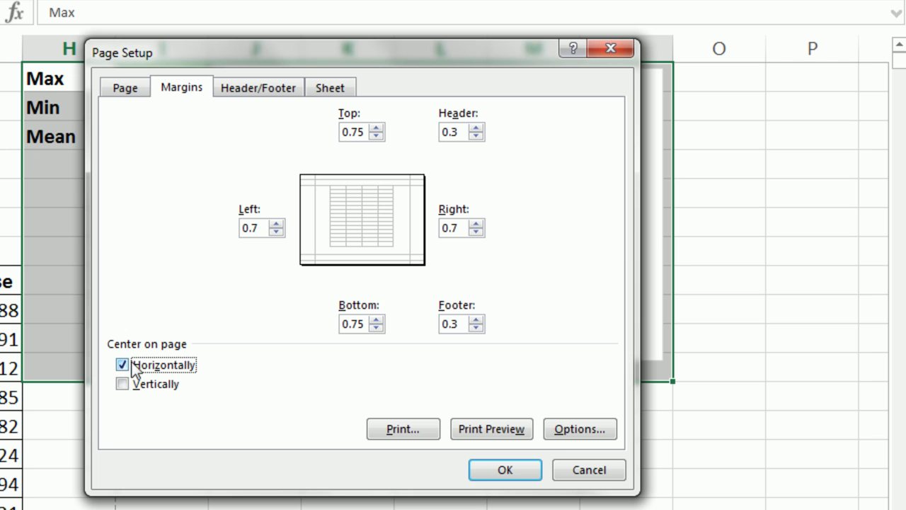
Choose the "Page 1 of ?" footer and add the date and time codes, separated by a hyphen, to its left section
click(269, 92)
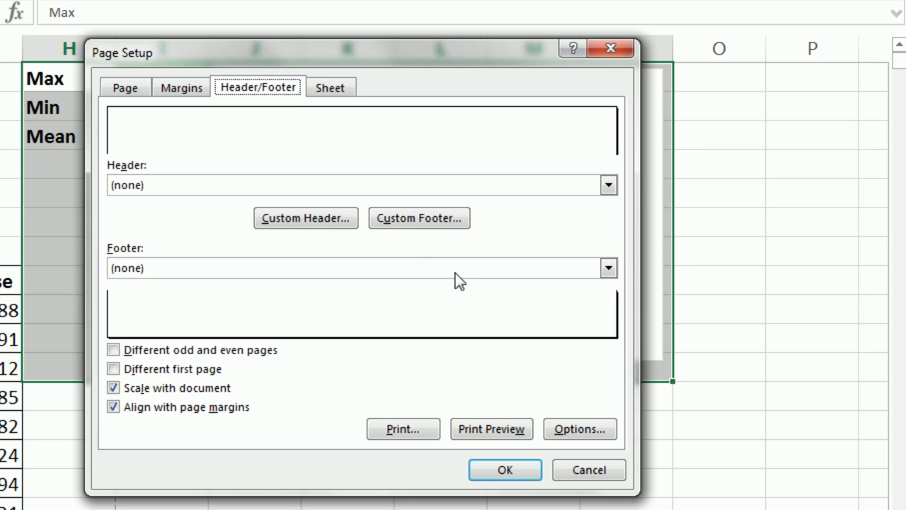
click(608, 268)
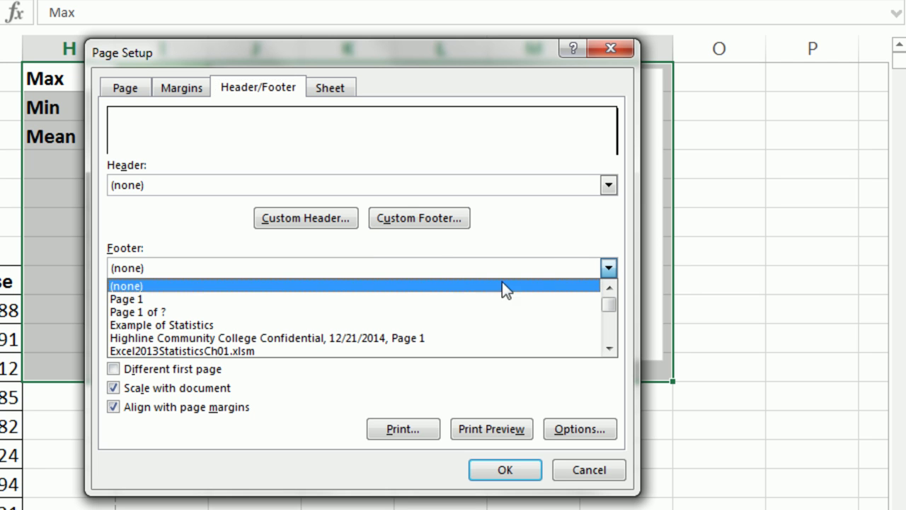
click(125, 315)
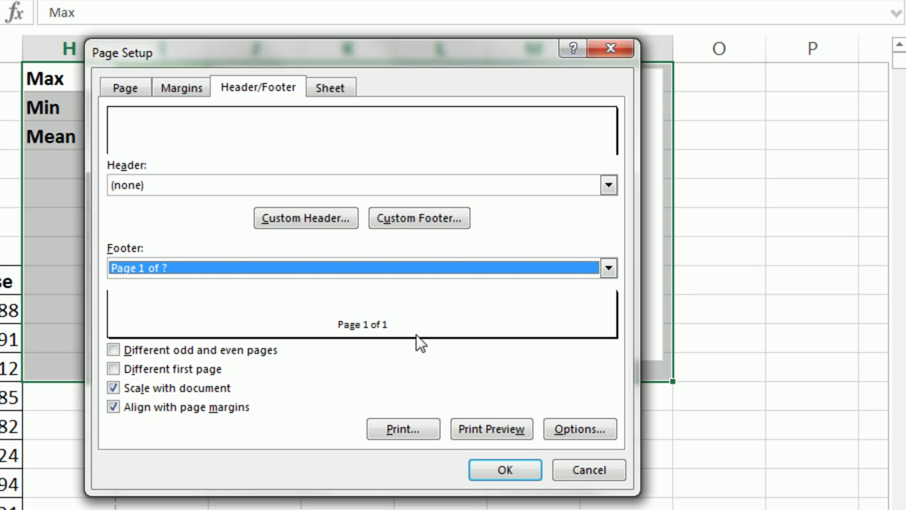
click(417, 226)
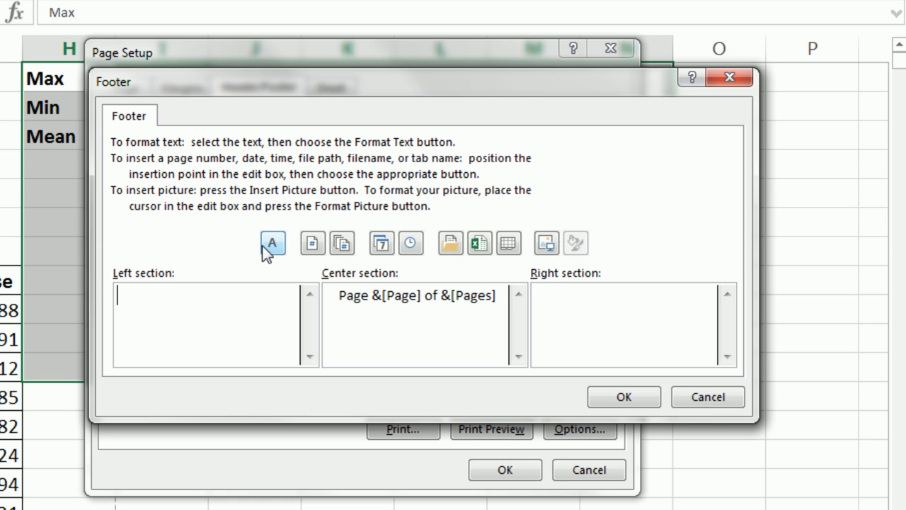
click(381, 243)
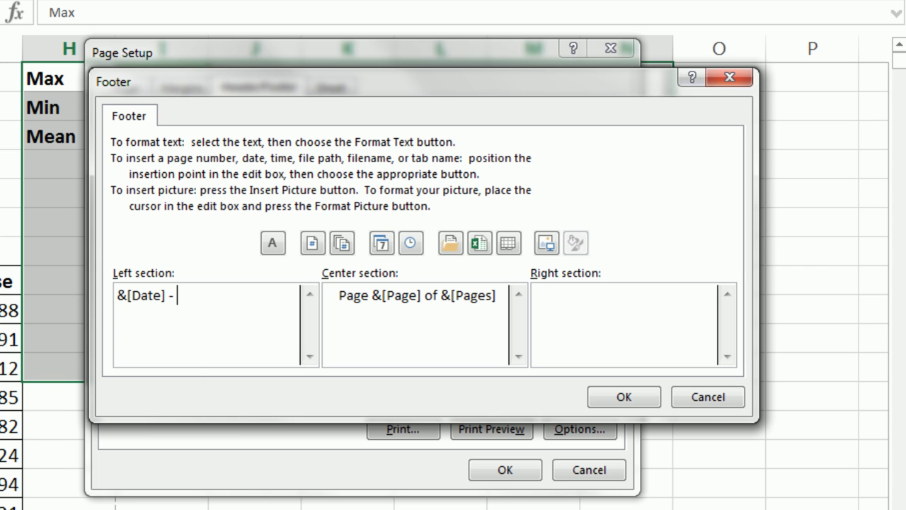
text(-)
click(412, 245)
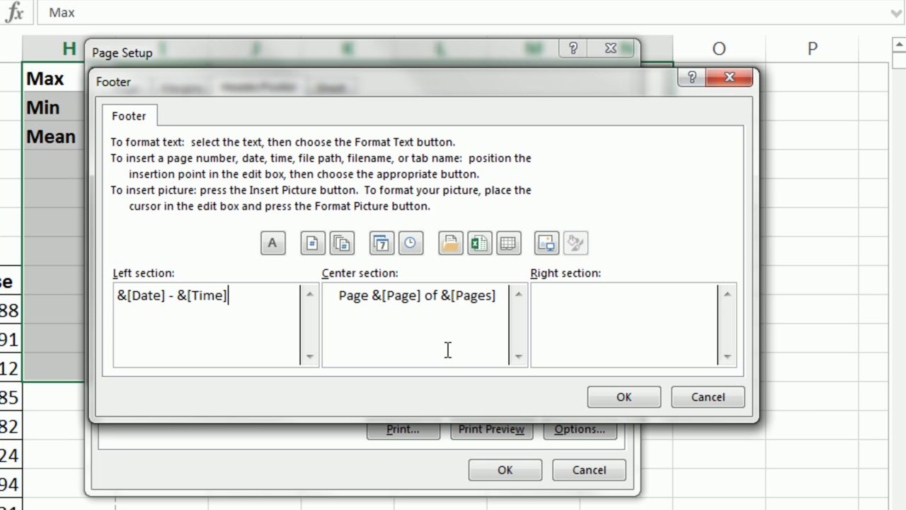
Enter "Your Name" in the footer's right section, format it as Bold and accept the custom footer
click(567, 321)
text(Your Name)
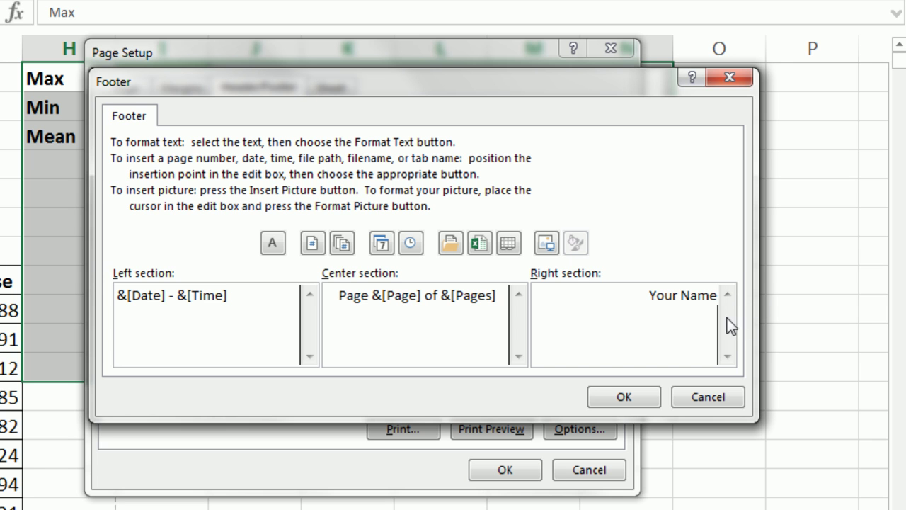
drag(649, 299, 747, 304)
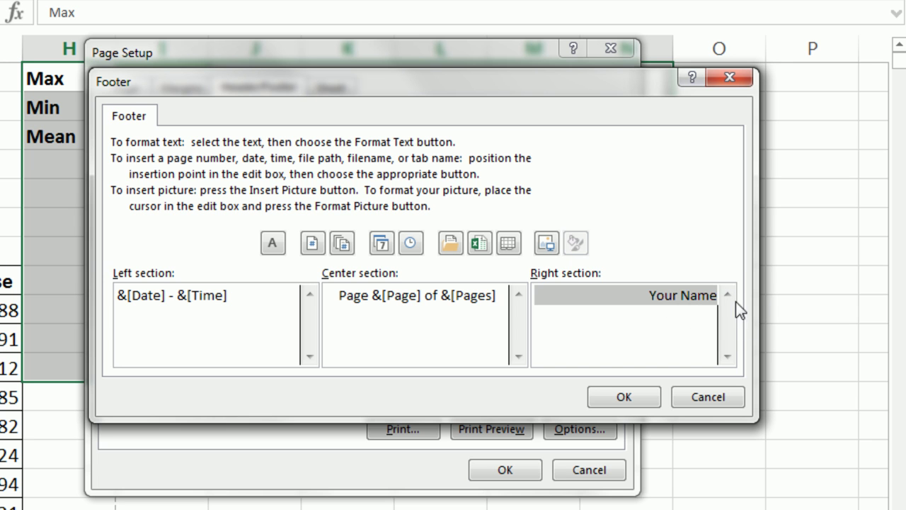
click(273, 242)
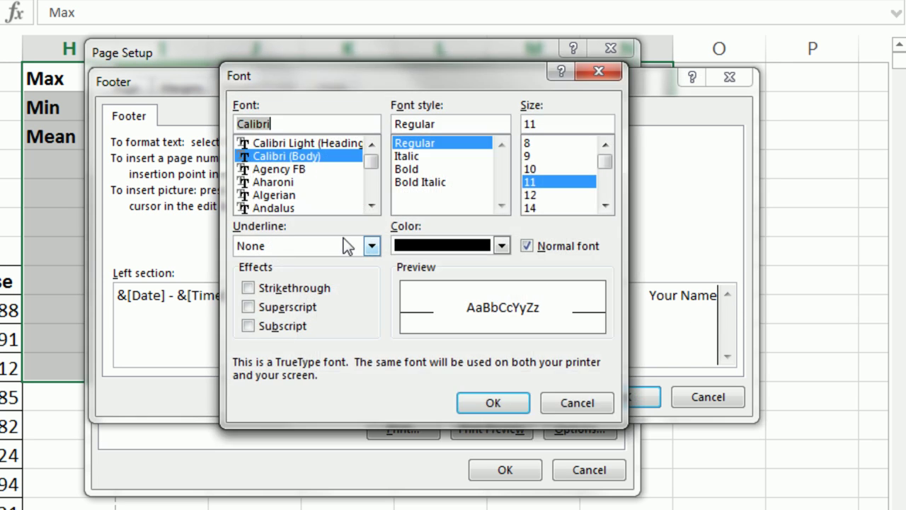
click(420, 173)
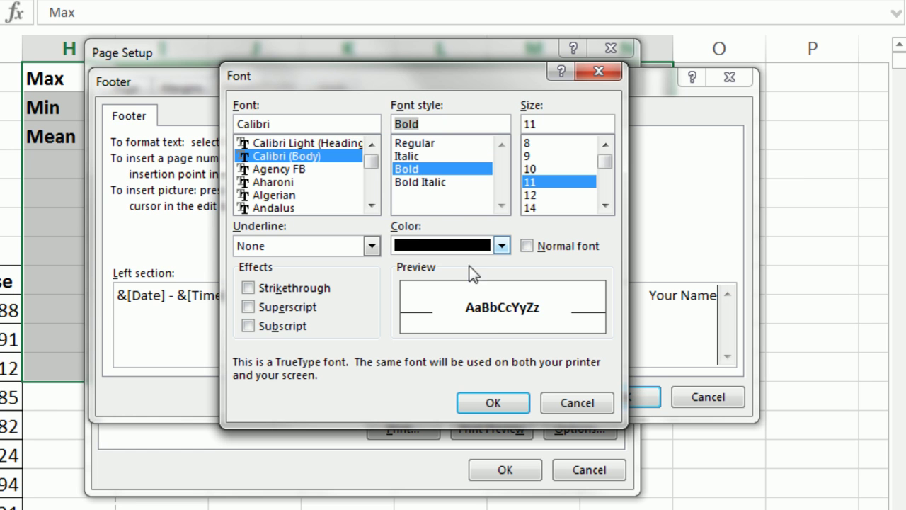
click(494, 402)
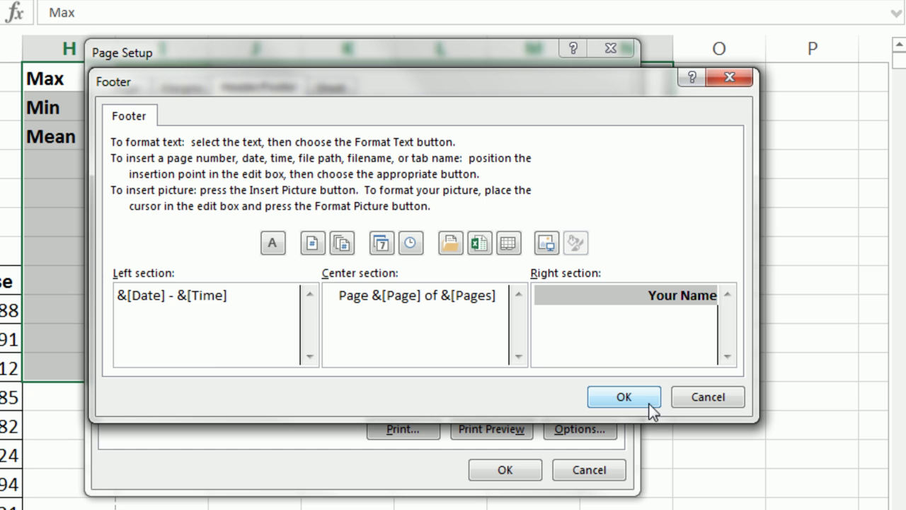
click(644, 398)
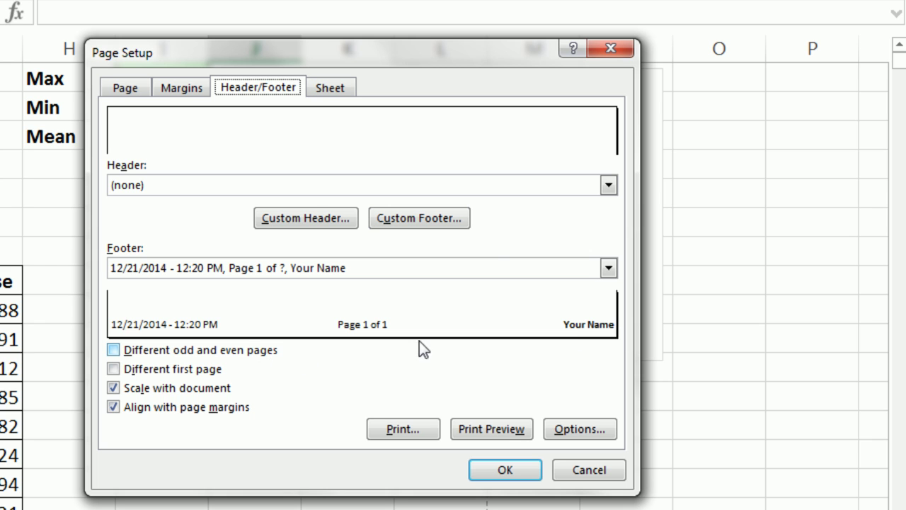
Define H1:N11, covering the statistics and the chart, as the print area and apply the page setup
click(333, 90)
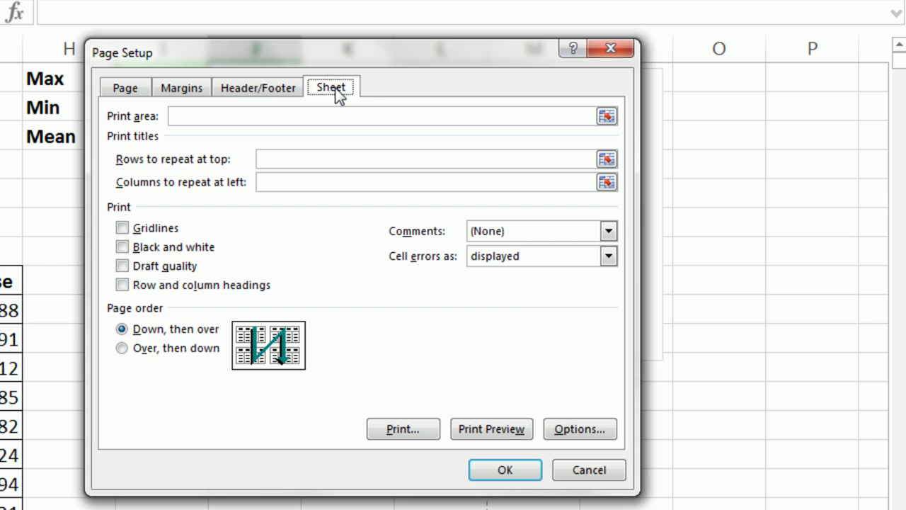
click(189, 118)
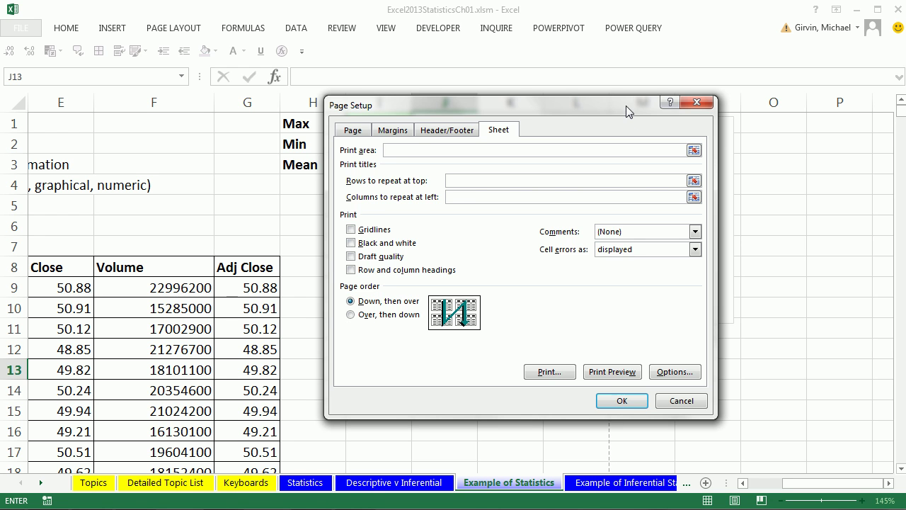
drag(509, 53, 0, 43)
drag(169, 98, 147, 84)
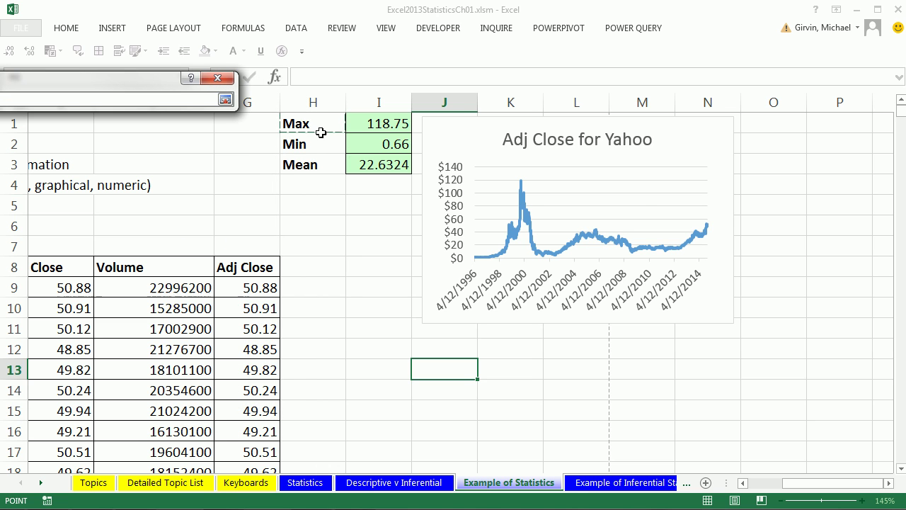
drag(344, 138, 704, 324)
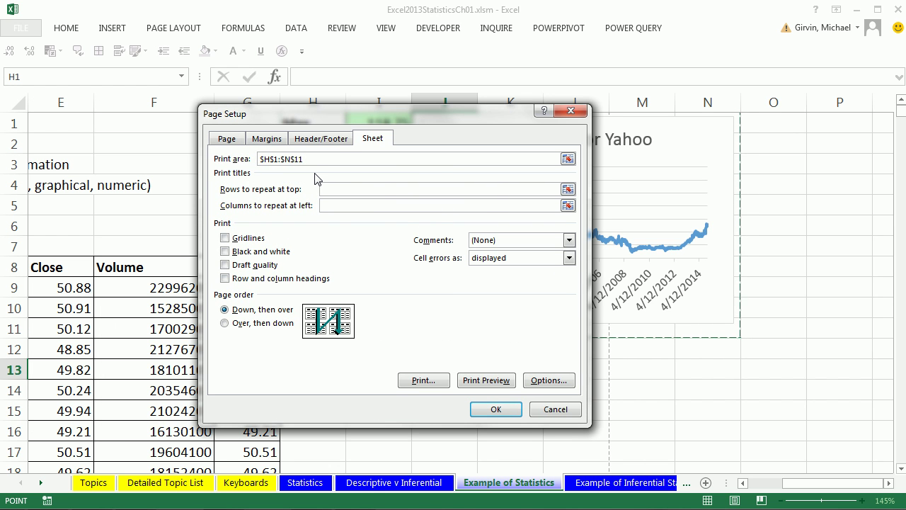
click(497, 409)
click(527, 389)
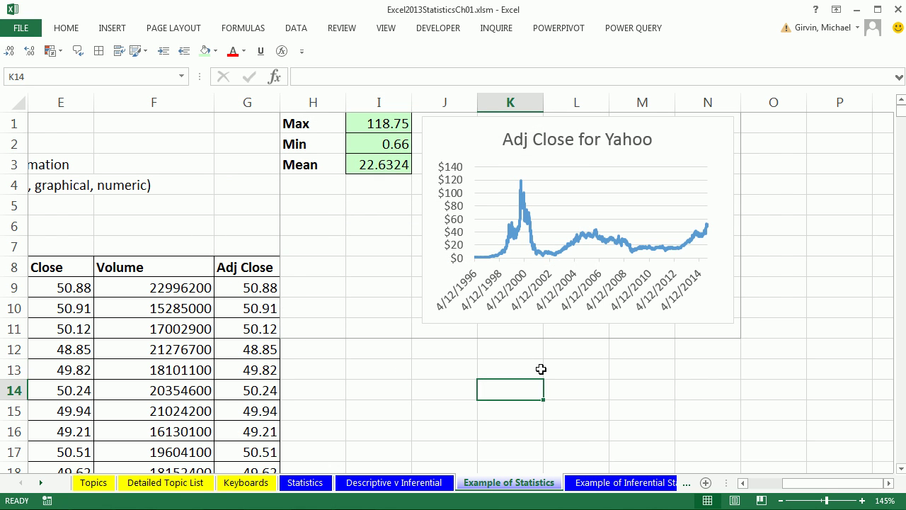
Try a much larger print scaling percentage from the print preview's page setup
key(ctrl+p)
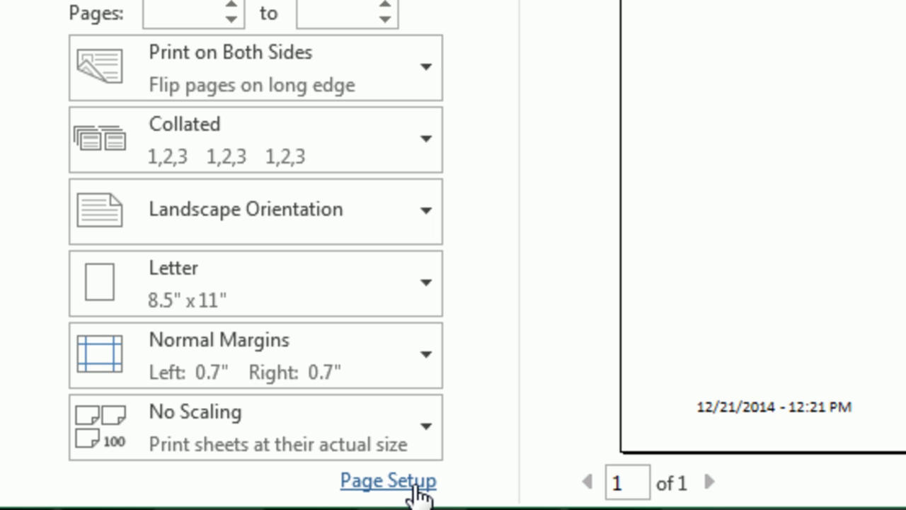
click(417, 489)
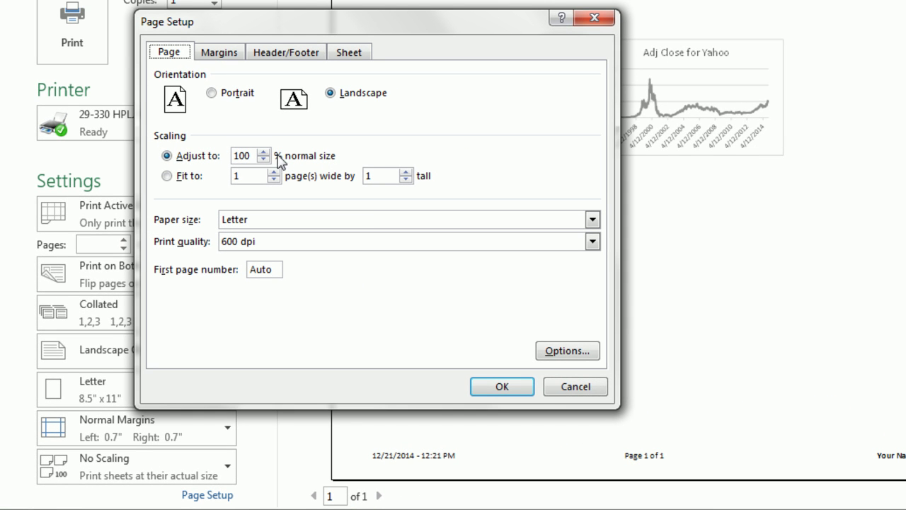
click(264, 152)
click(263, 152)
click(263, 153)
click(263, 153)
click(263, 152)
click(264, 152)
click(264, 152)
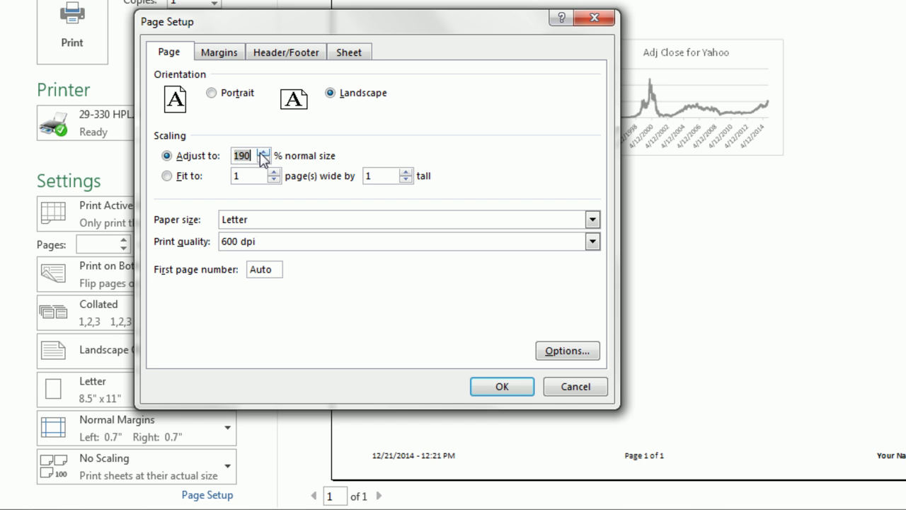
click(263, 152)
click(263, 152)
click(264, 152)
click(264, 153)
click(264, 152)
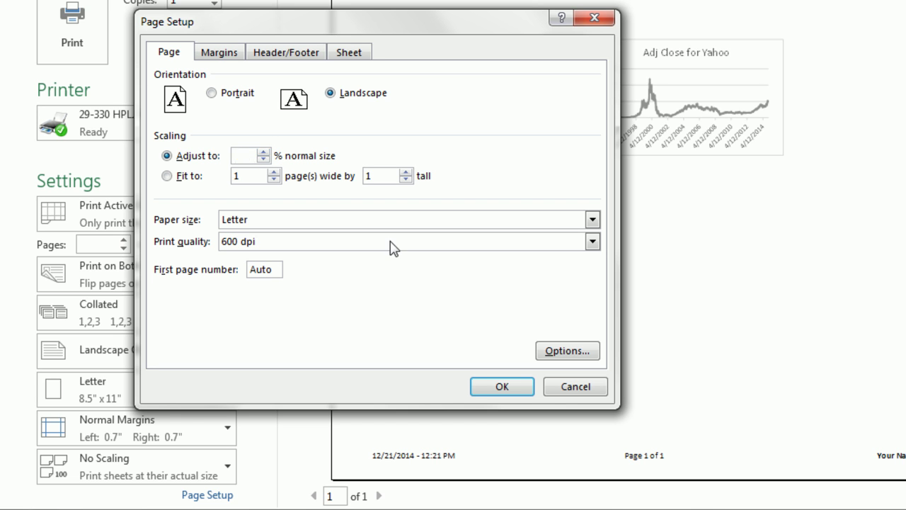
click(523, 383)
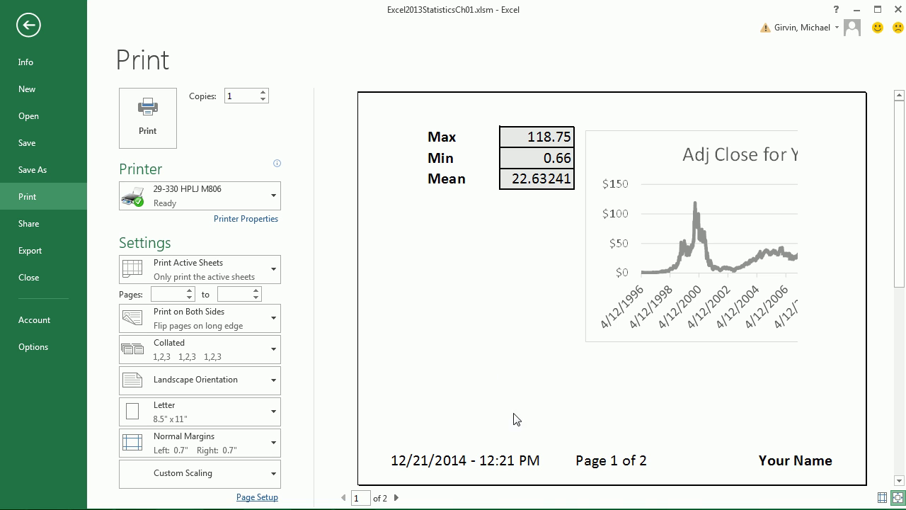
Set the print scaling to 175% of normal size, check the preview and return to the worksheet
click(257, 498)
click(303, 225)
click(303, 225)
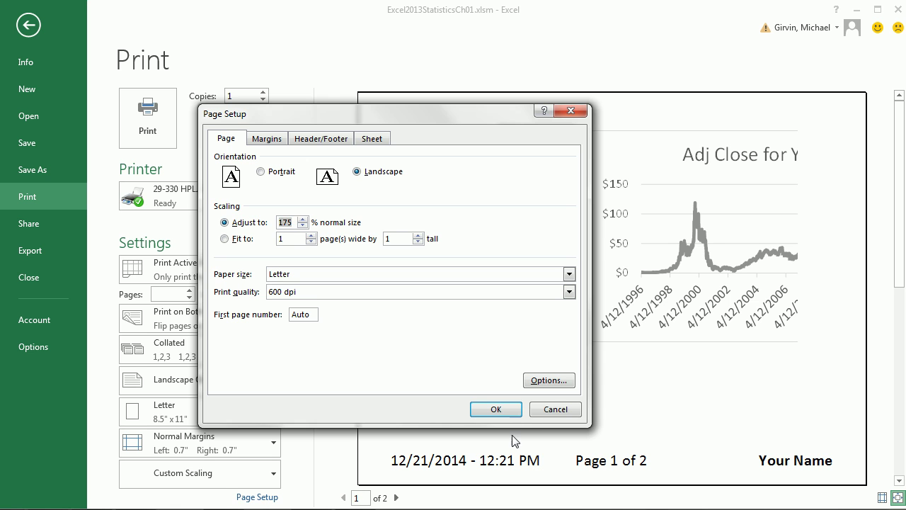
click(496, 409)
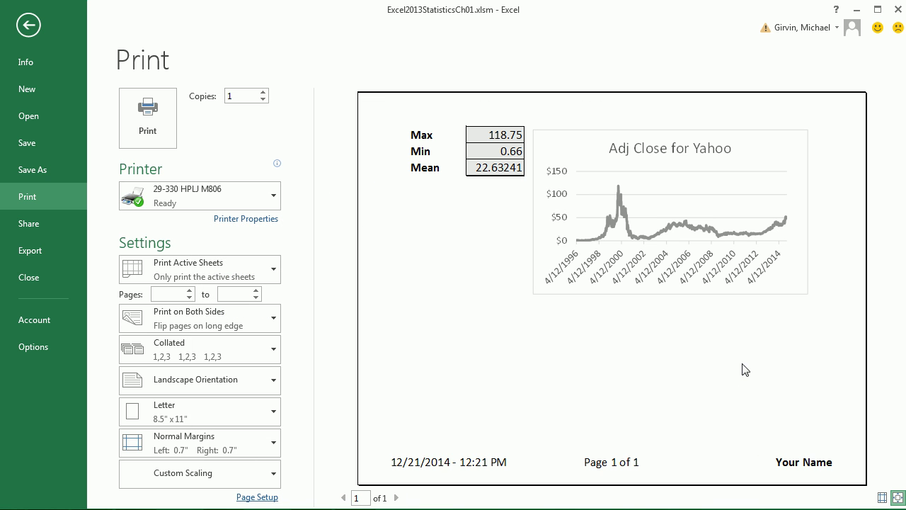
key(Escape)
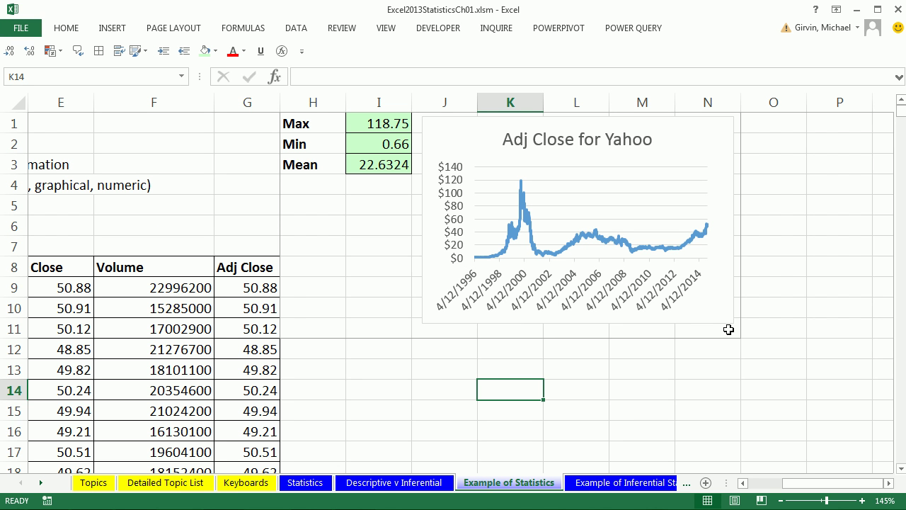
Review the raw data table from A8 and the Max and Min formulas in I1 and I2
scroll(435, 311, down, 3)
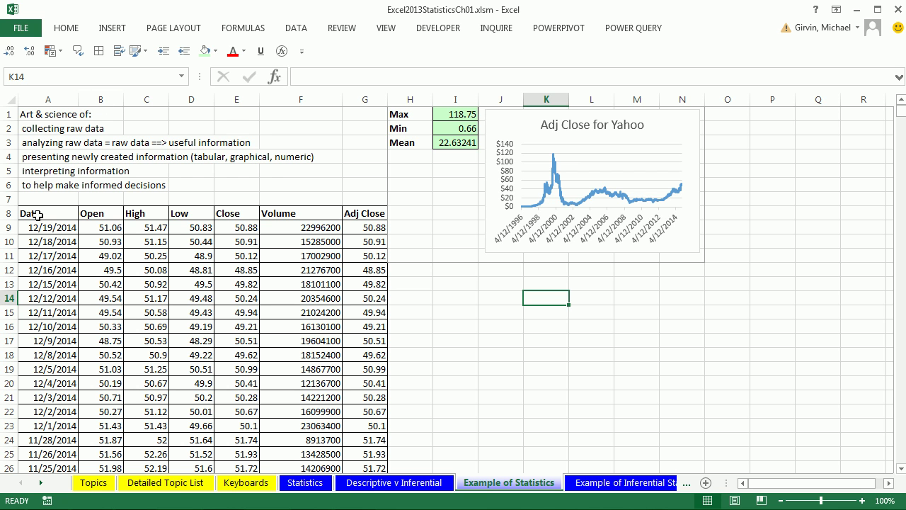
drag(37, 214, 348, 366)
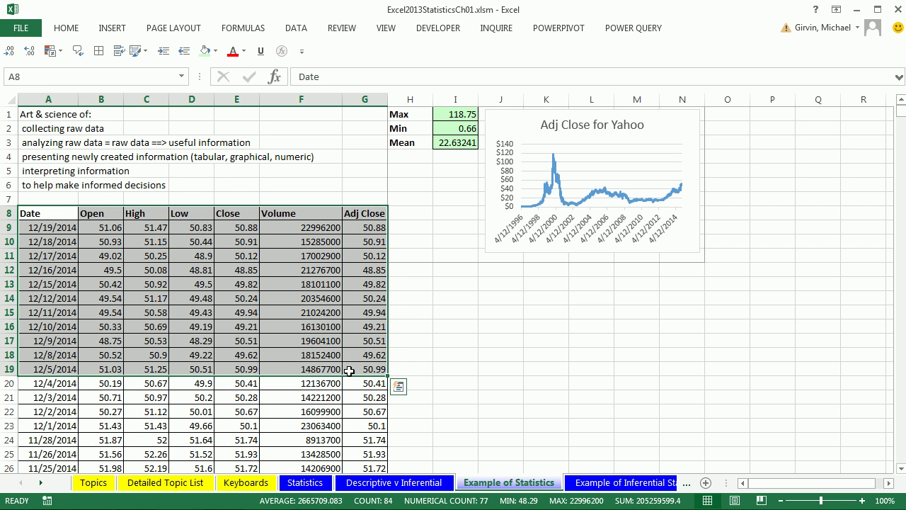
click(505, 124)
click(458, 116)
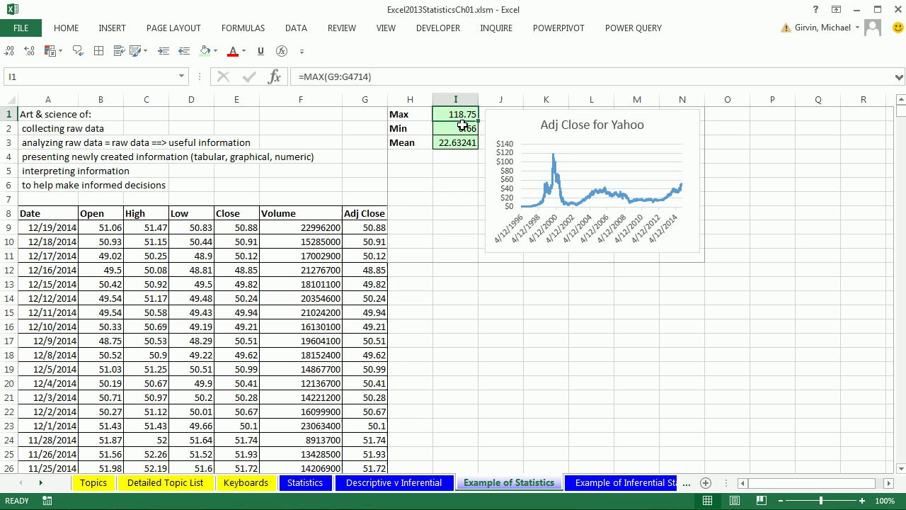
click(463, 127)
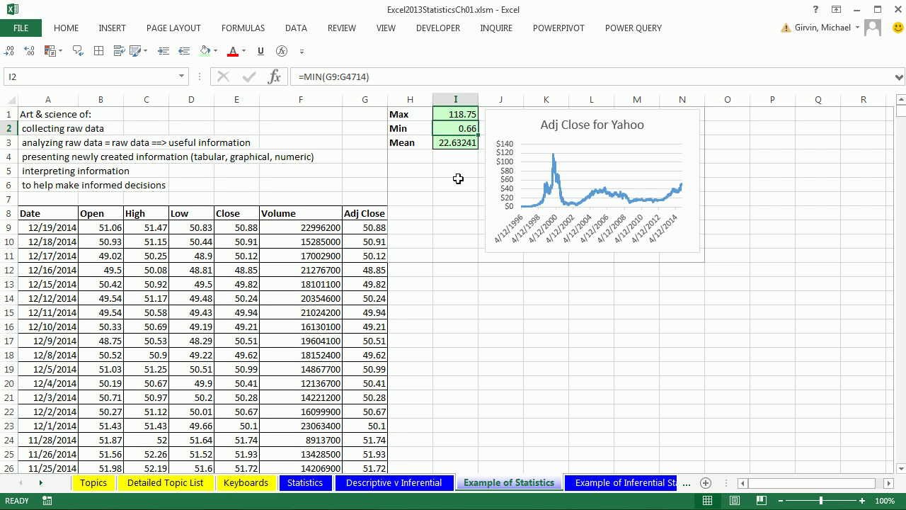
Recalculate the Example of Inferential Stats sheet repeatedly to compare the p-value in B14 and the curve across new samples, and return to Example of Statistics
click(618, 483)
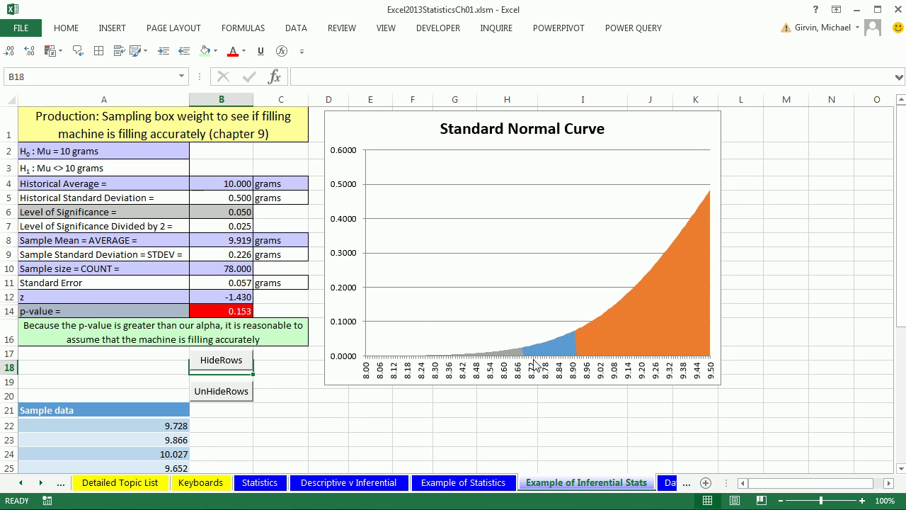
click(222, 314)
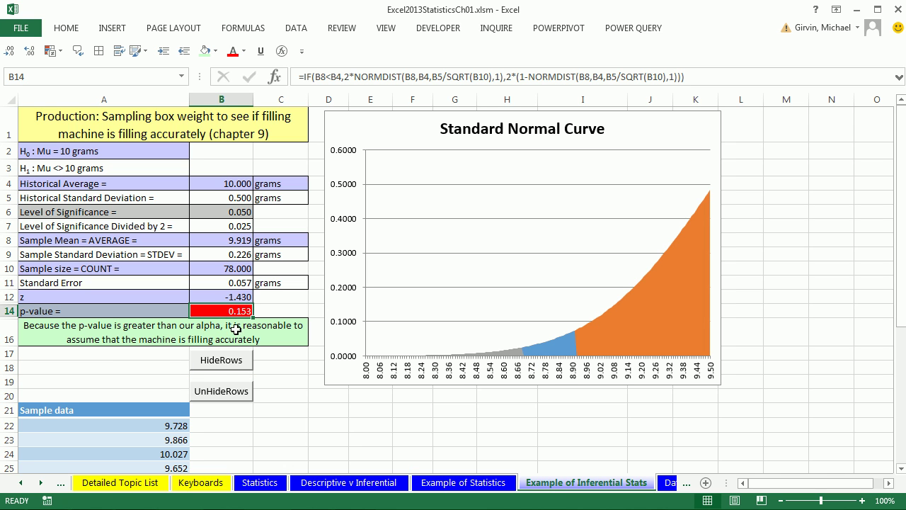
key(F9)
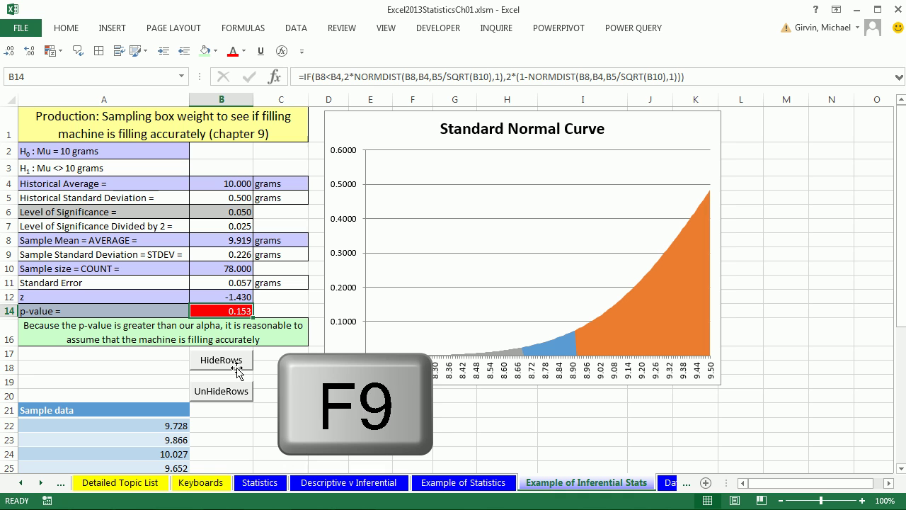
key(F9)
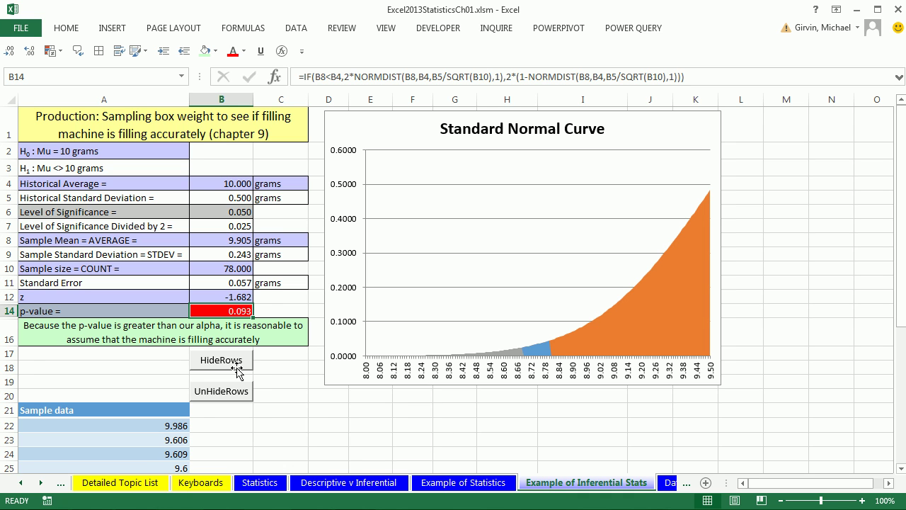
key(F9)
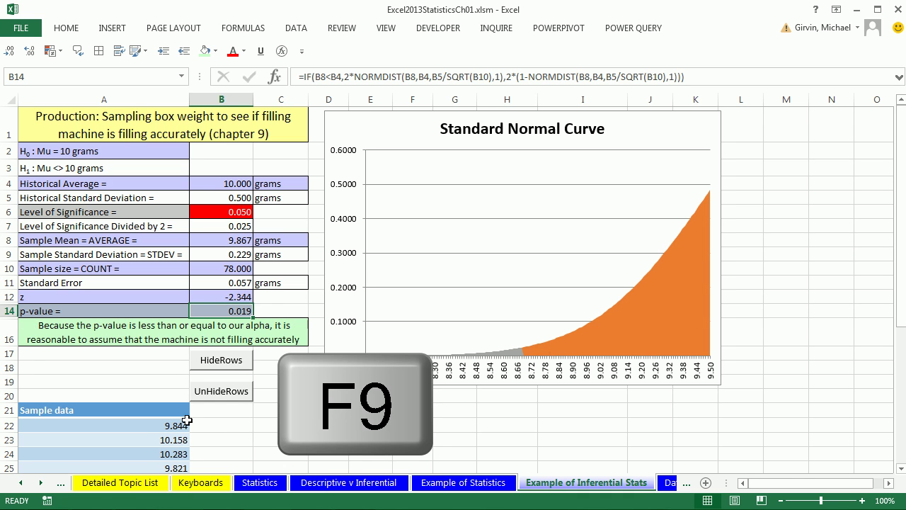
key(F9)
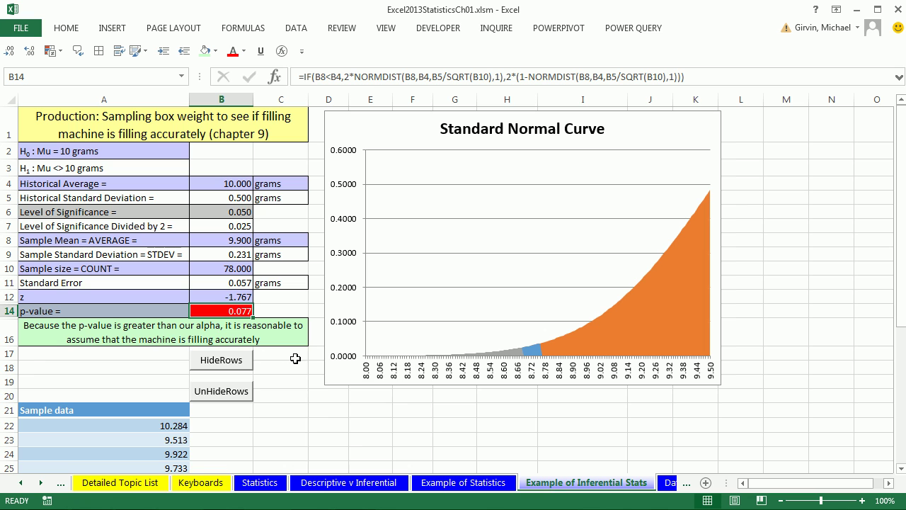
key(F9)
key(F9)
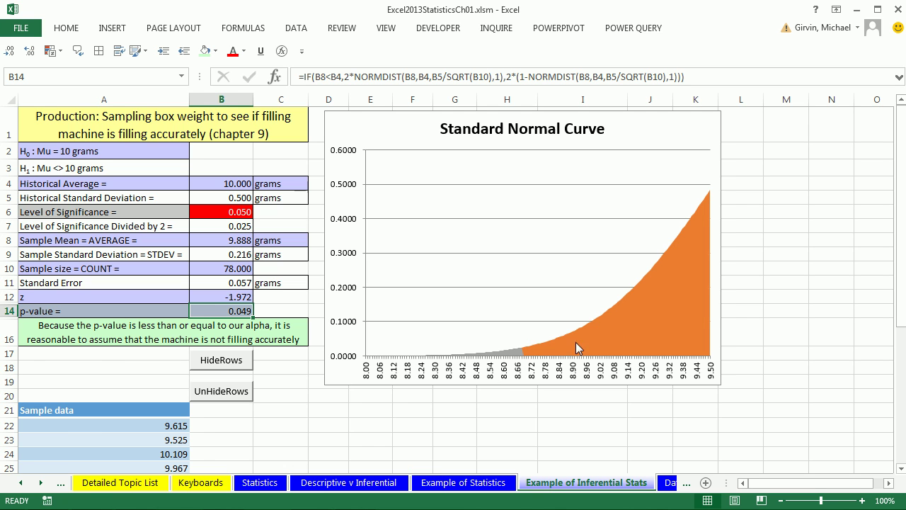
key(F9)
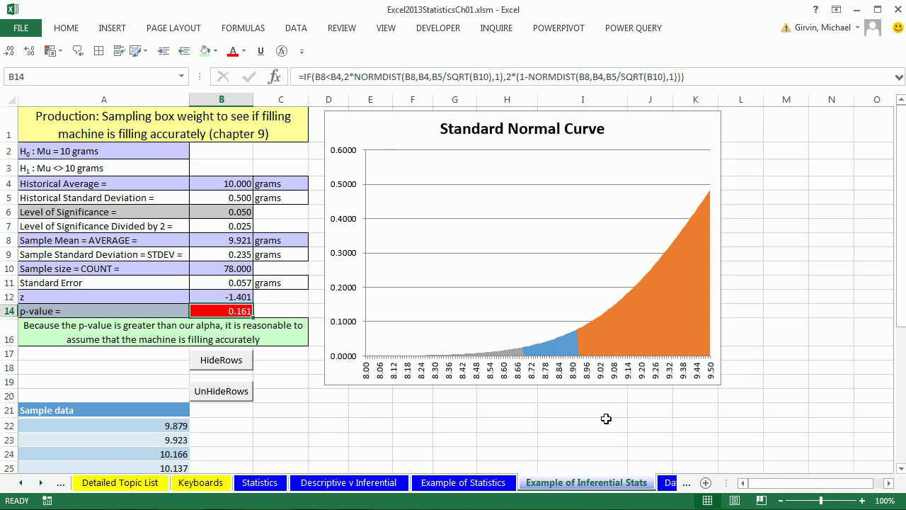
key(F9)
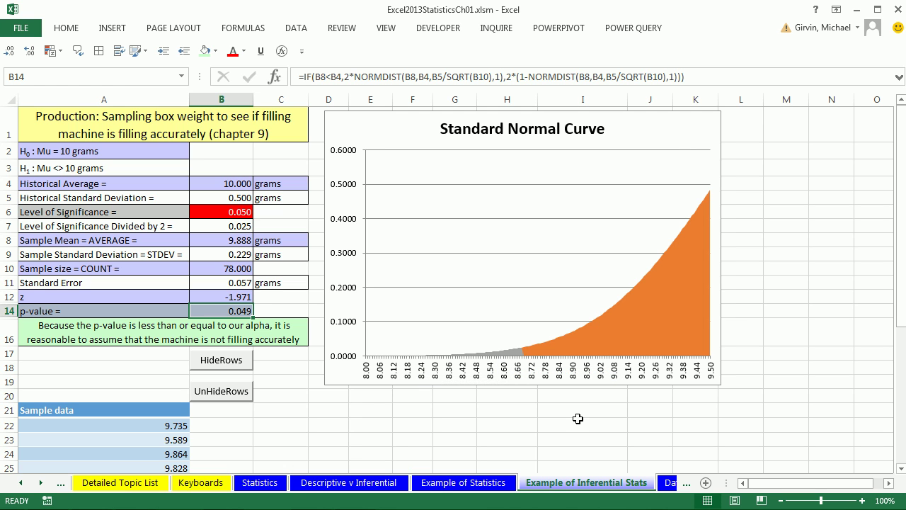
click(465, 483)
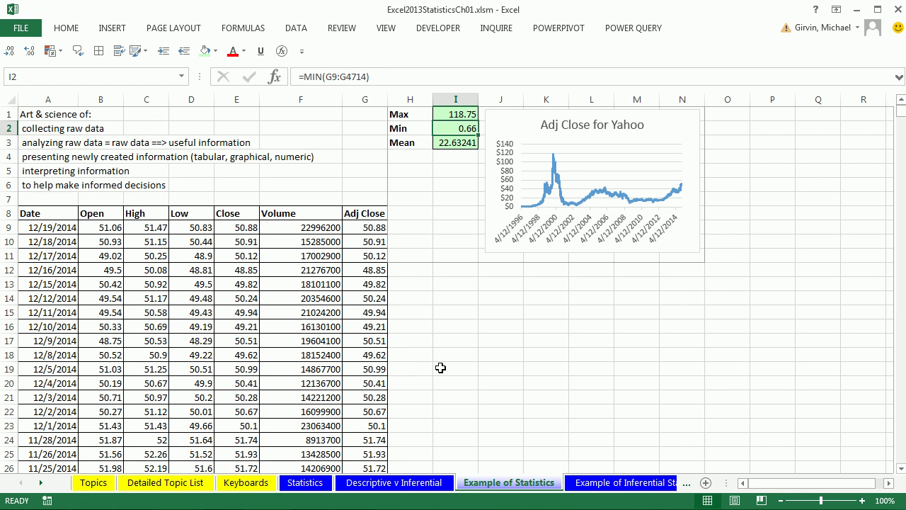